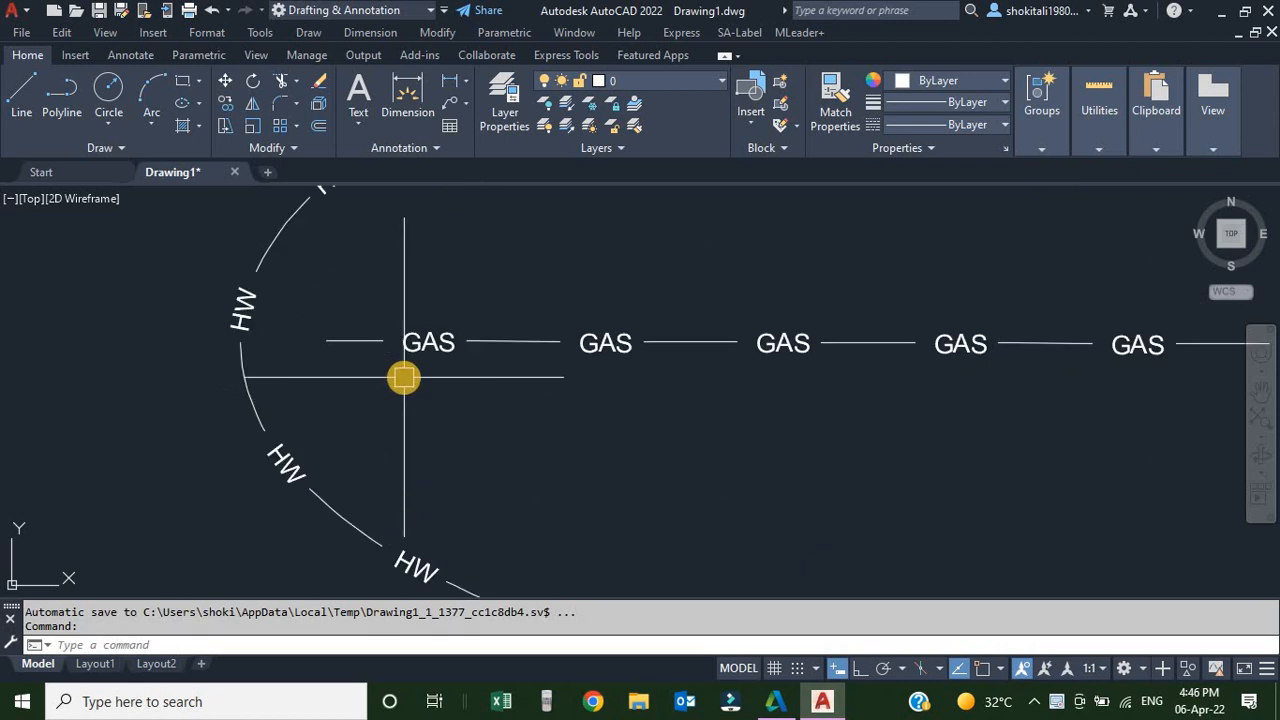
# Examine the GAS text line and the surrounding HW ellipse in the existing drawing
pyautogui.scroll(-5, 404, 377)
pyautogui.scroll(5, 474, 258)
pyautogui.scroll(-5, 468, 263)
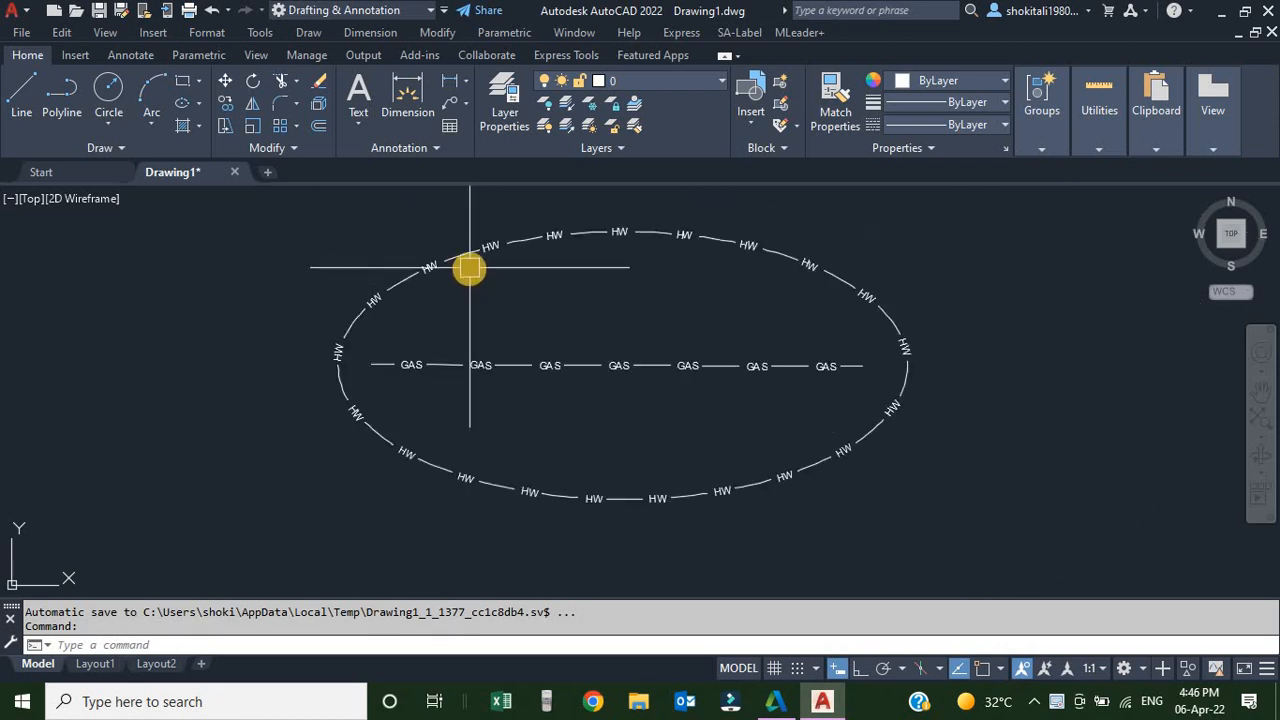
pyautogui.scroll(3, 742, 400)
pyautogui.scroll(-1, 742, 398)
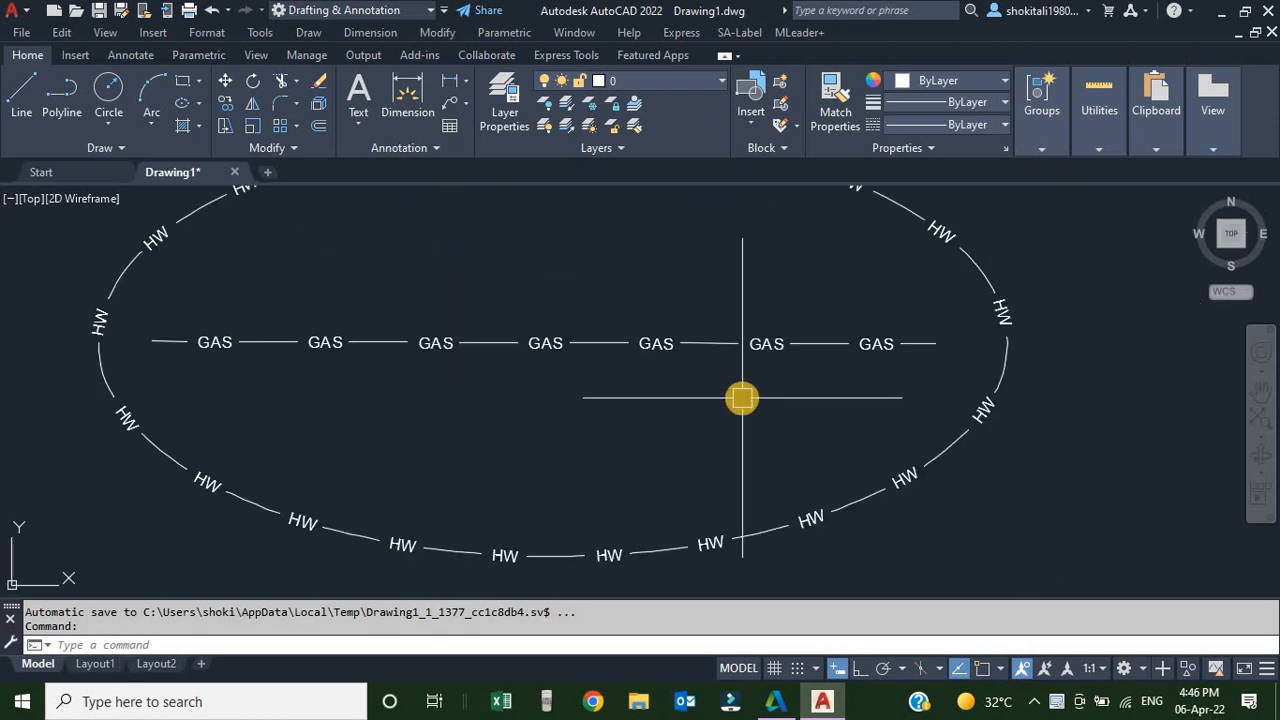
pyautogui.scroll(-2, 657, 325)
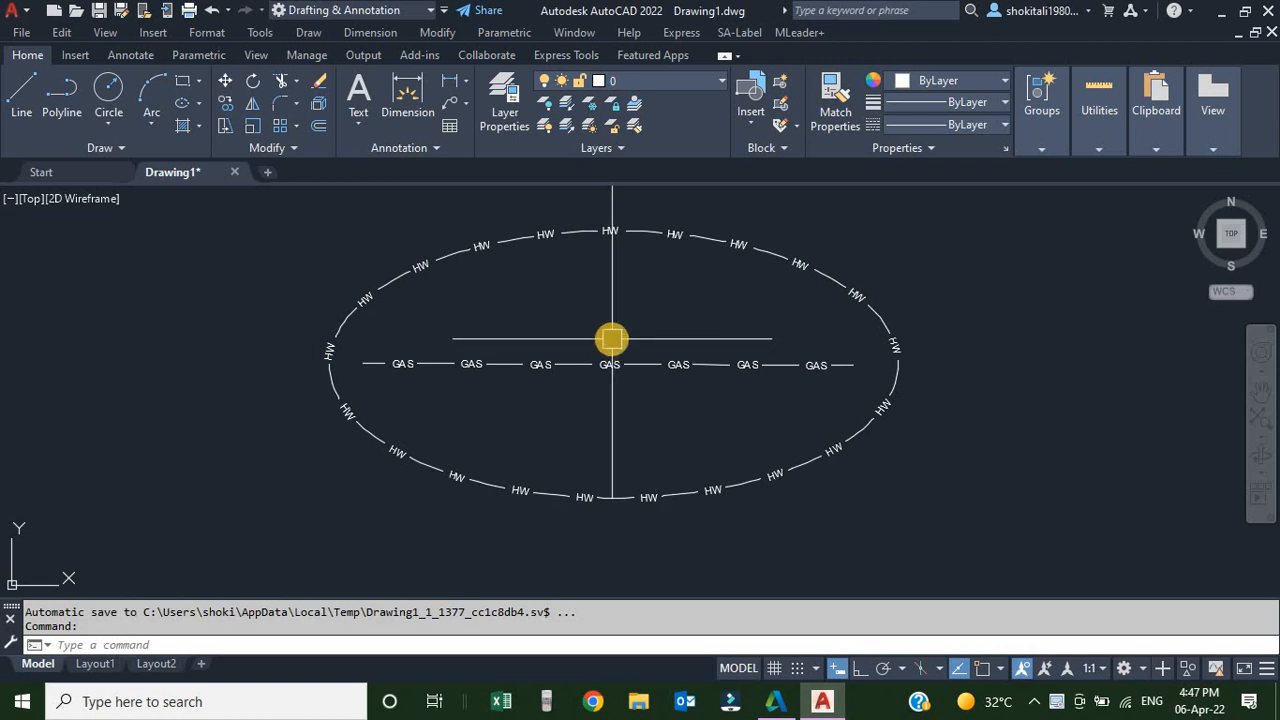
# Start a new drawing and review the standard linetypes that acad.lin offers for loading, without loading any
pyautogui.click(264, 173)
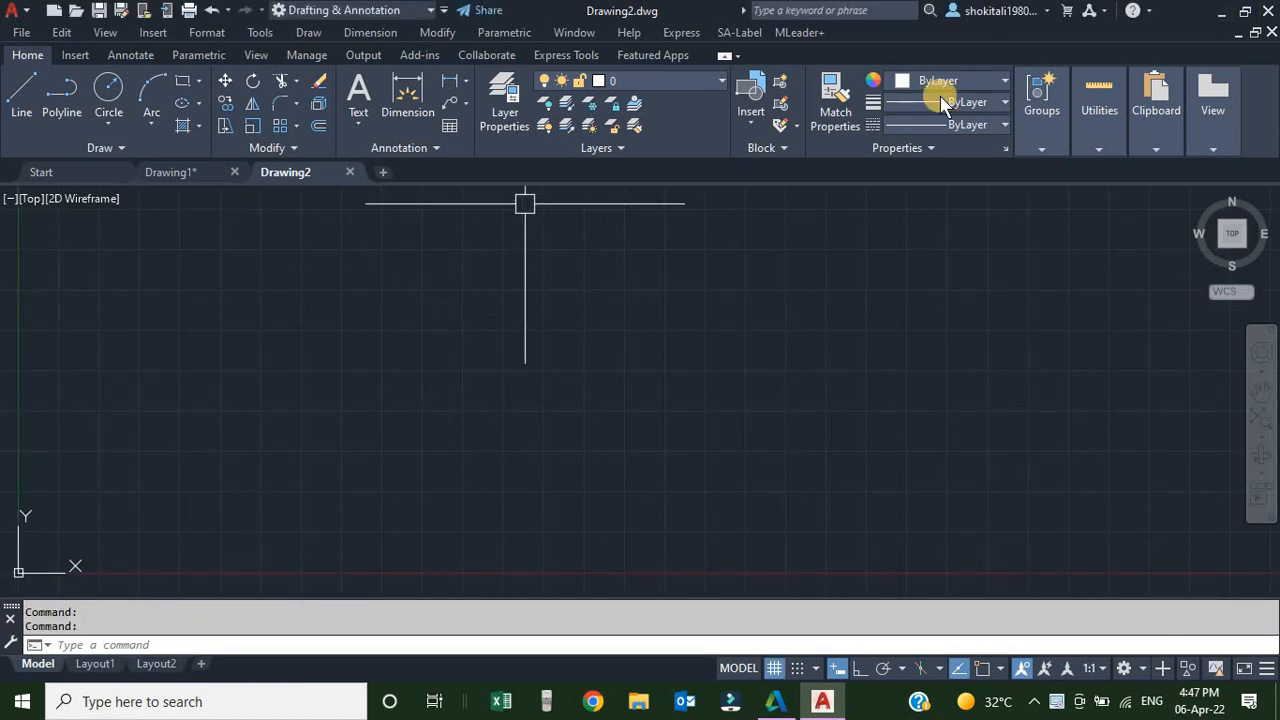
pyautogui.click(962, 125)
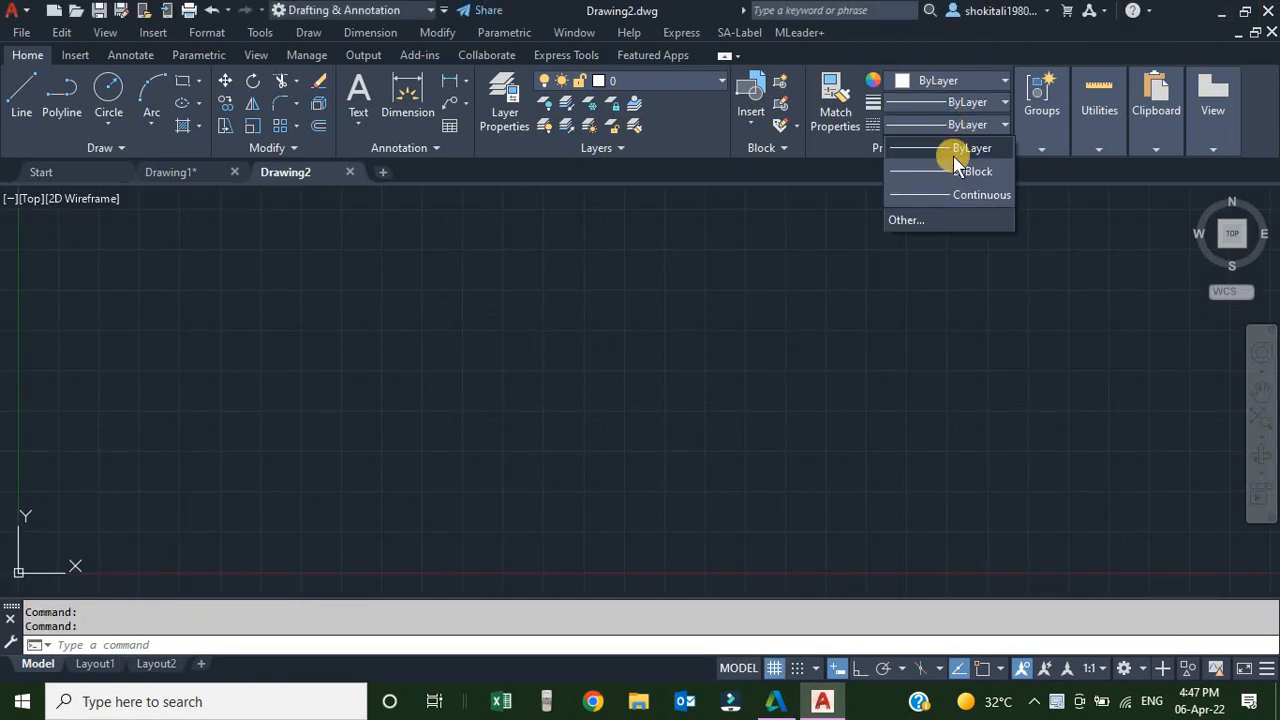
pyautogui.click(910, 221)
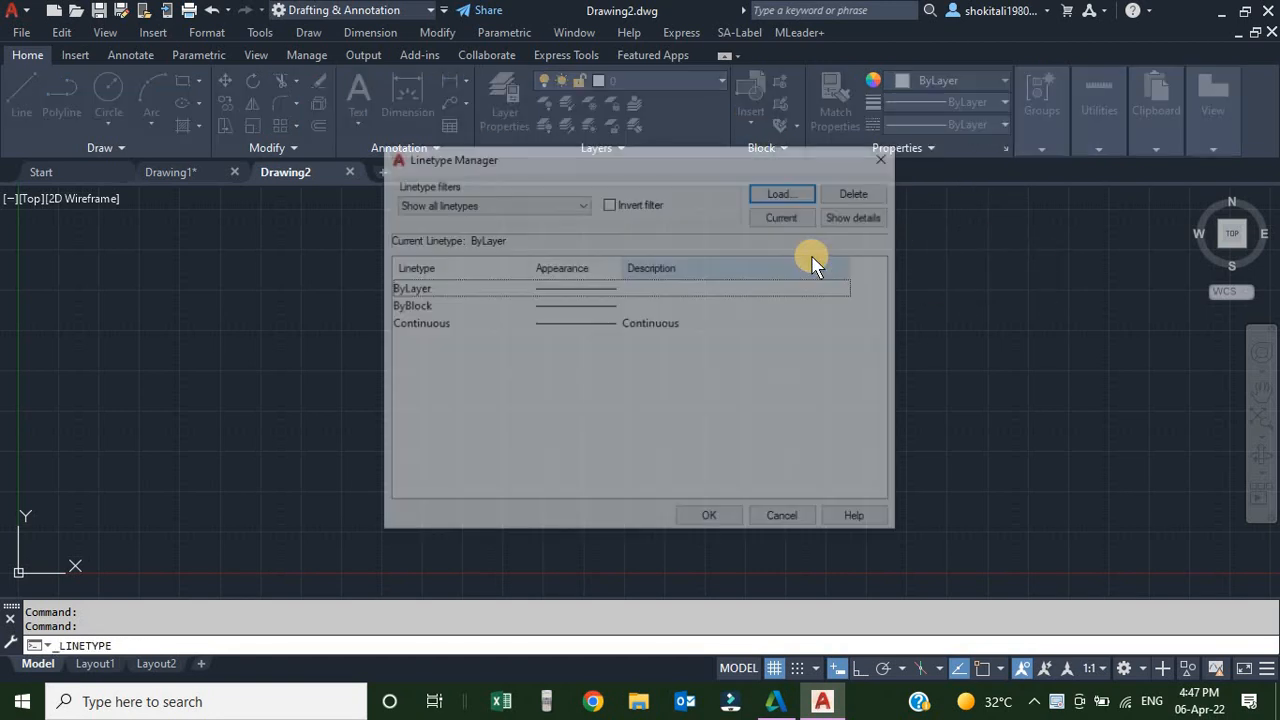
pyautogui.click(783, 191)
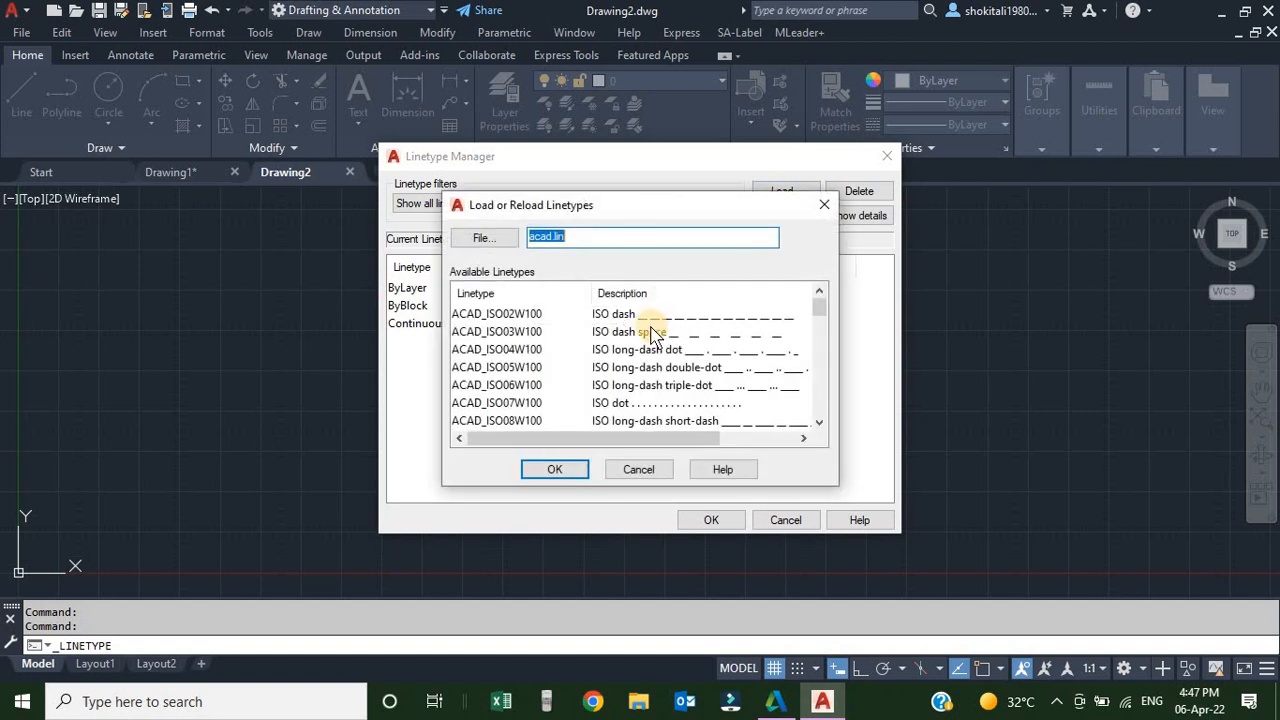
pyautogui.scroll(-10, 660, 320)
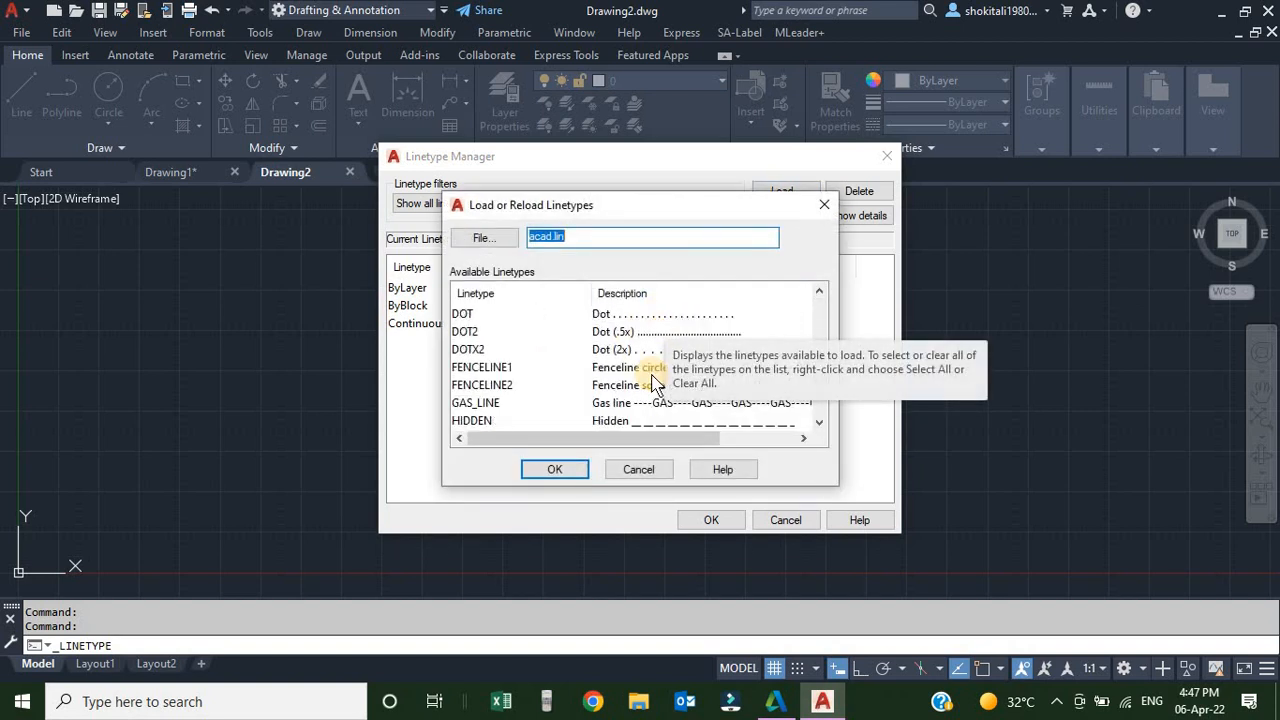
pyautogui.click(648, 468)
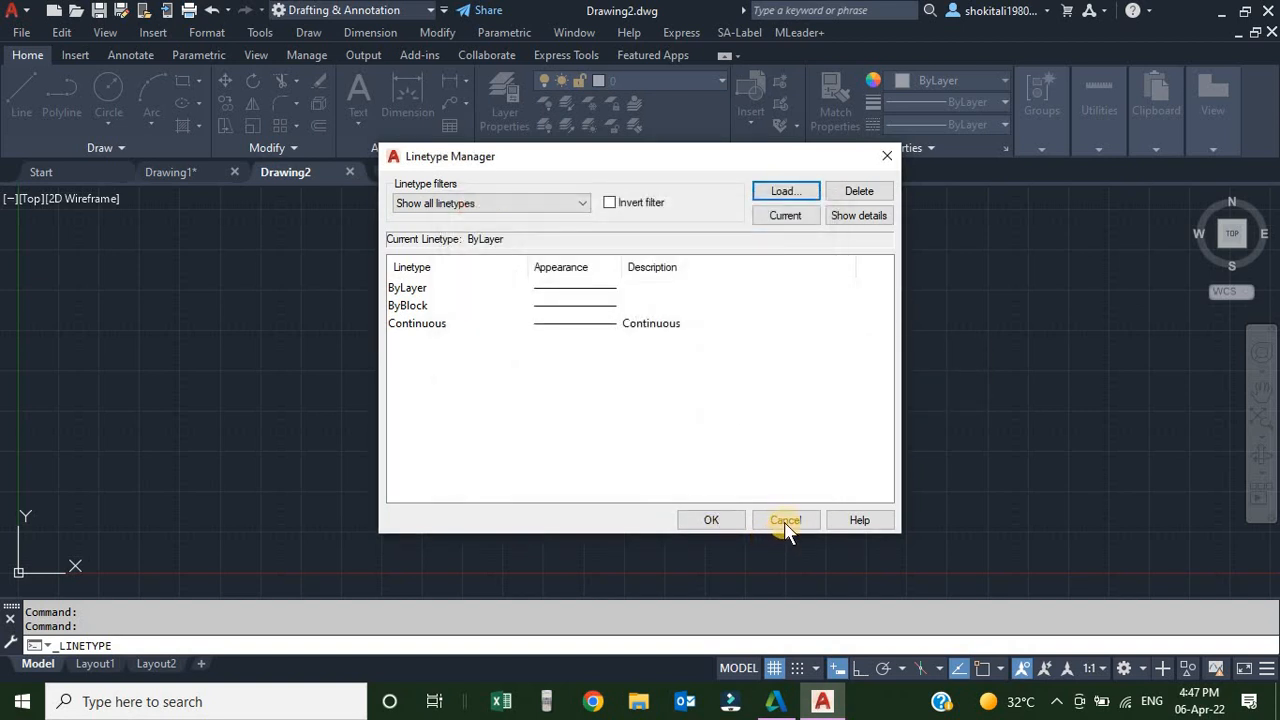
pyautogui.click(785, 522)
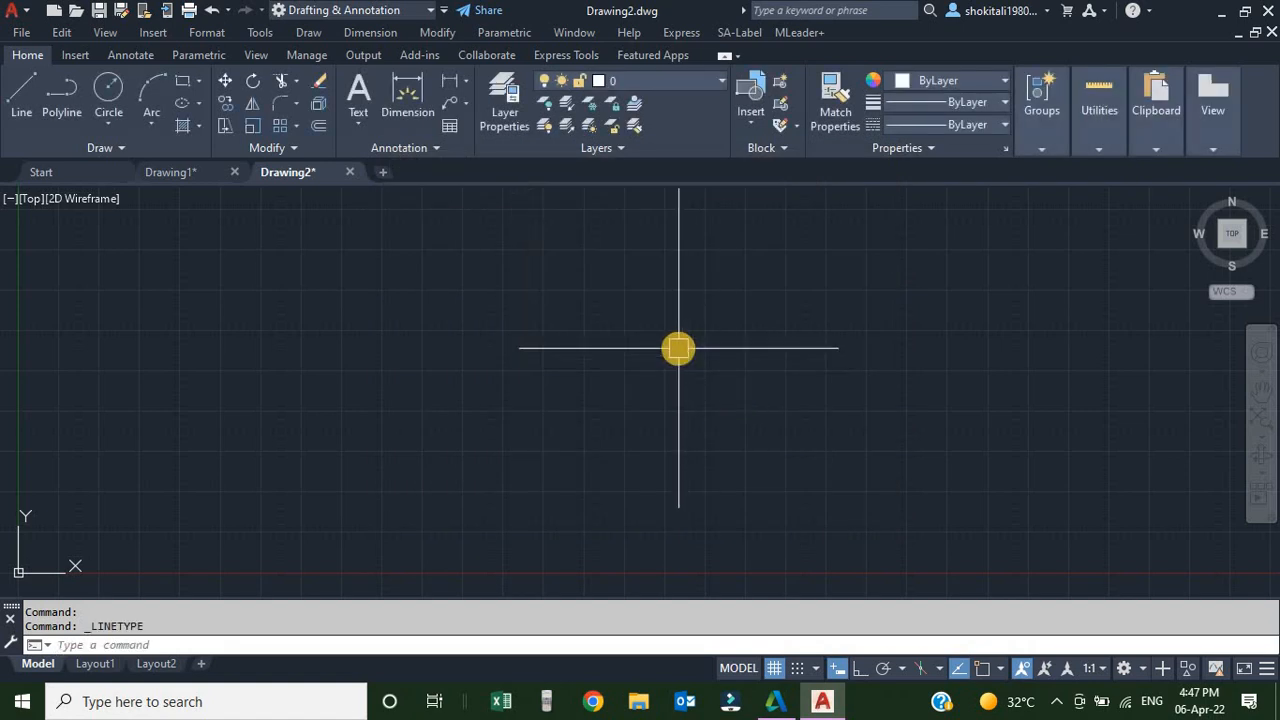
# Load the LTFly.lsp application from the Lisp folder, allowing it to load once
pyautogui.write('ap')
pyautogui.press('Return')
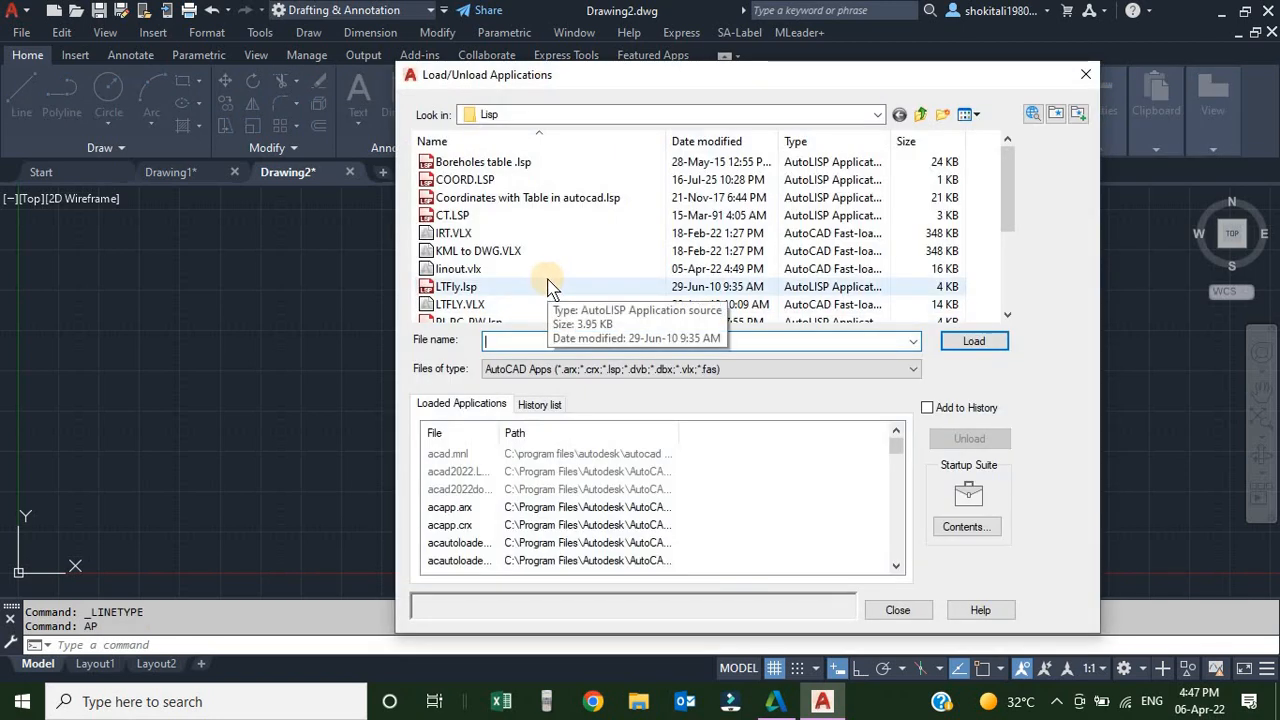
pyautogui.click(452, 291)
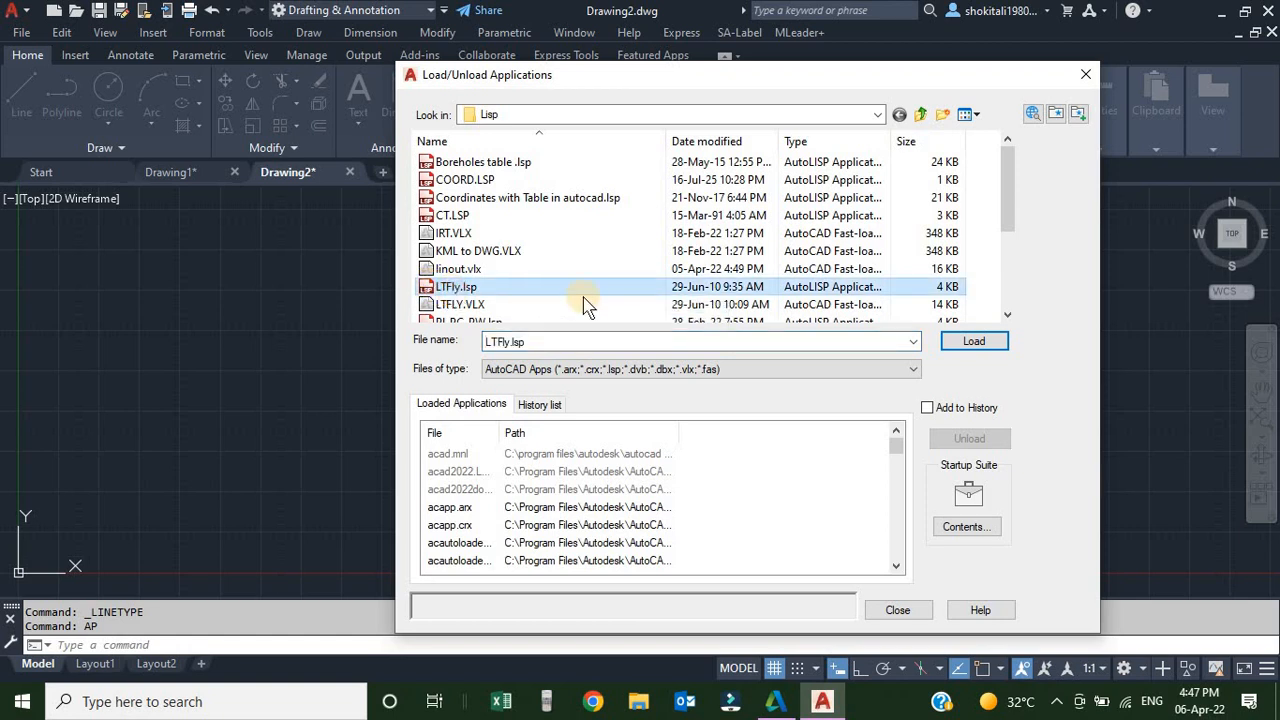
pyautogui.click(990, 346)
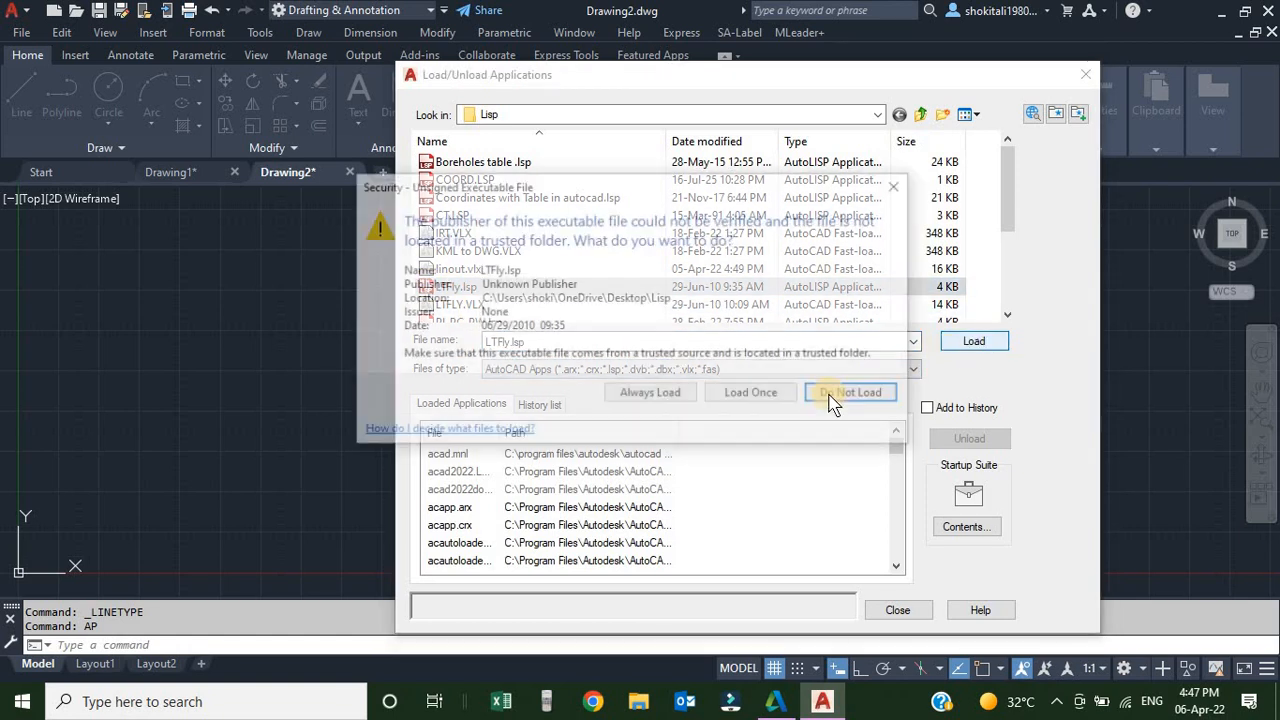
pyautogui.click(745, 398)
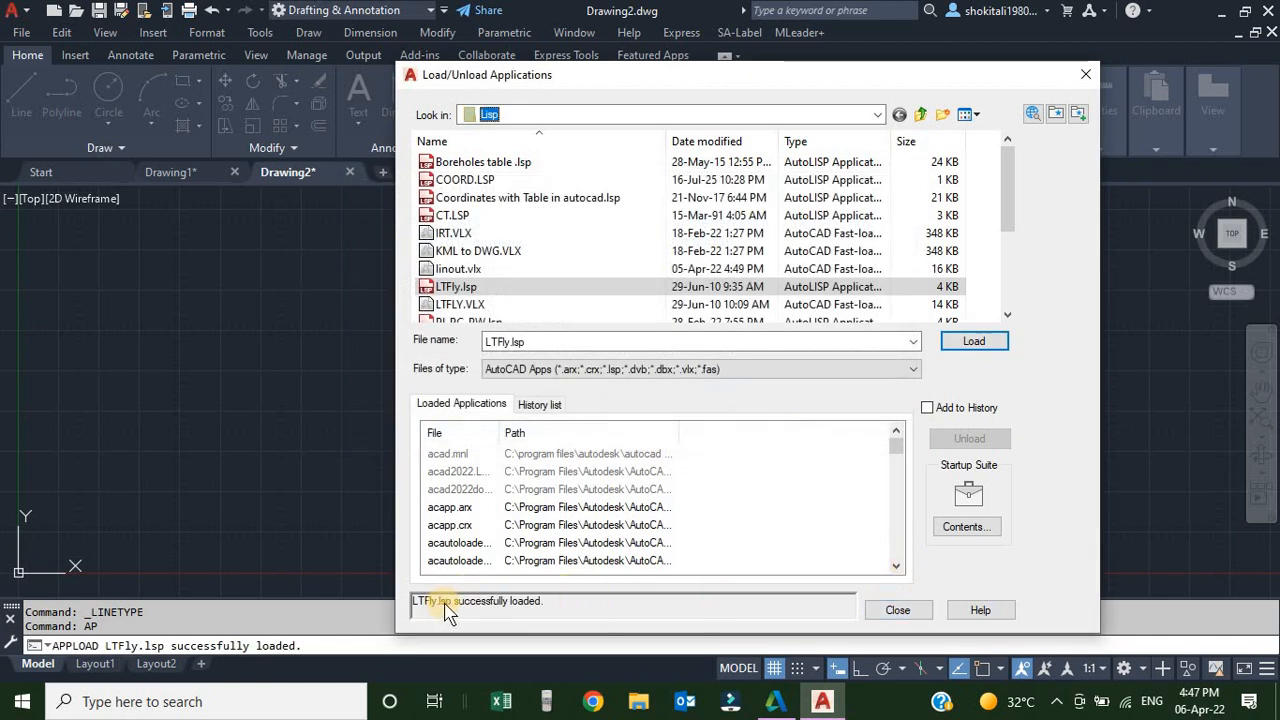
pyautogui.click(895, 614)
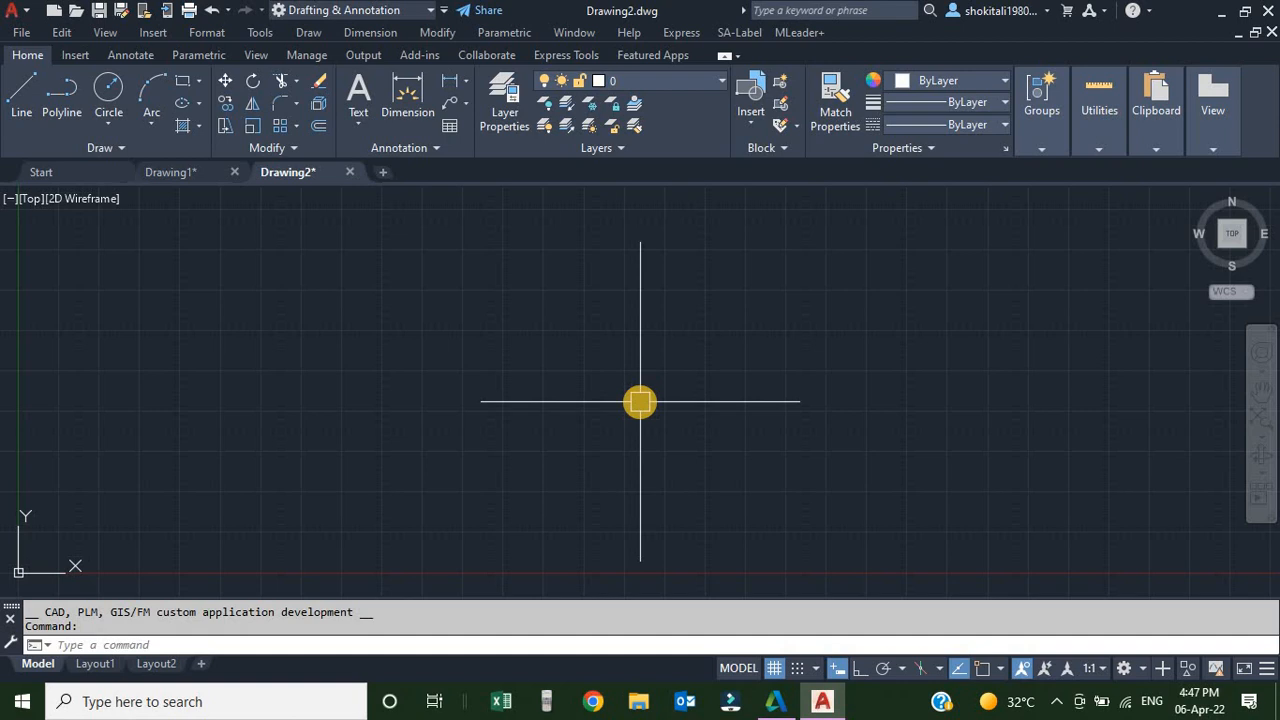
# Run LTFLY to create a linetype with the embedded text Water, and check the available linetypes
pyautogui.write('l')
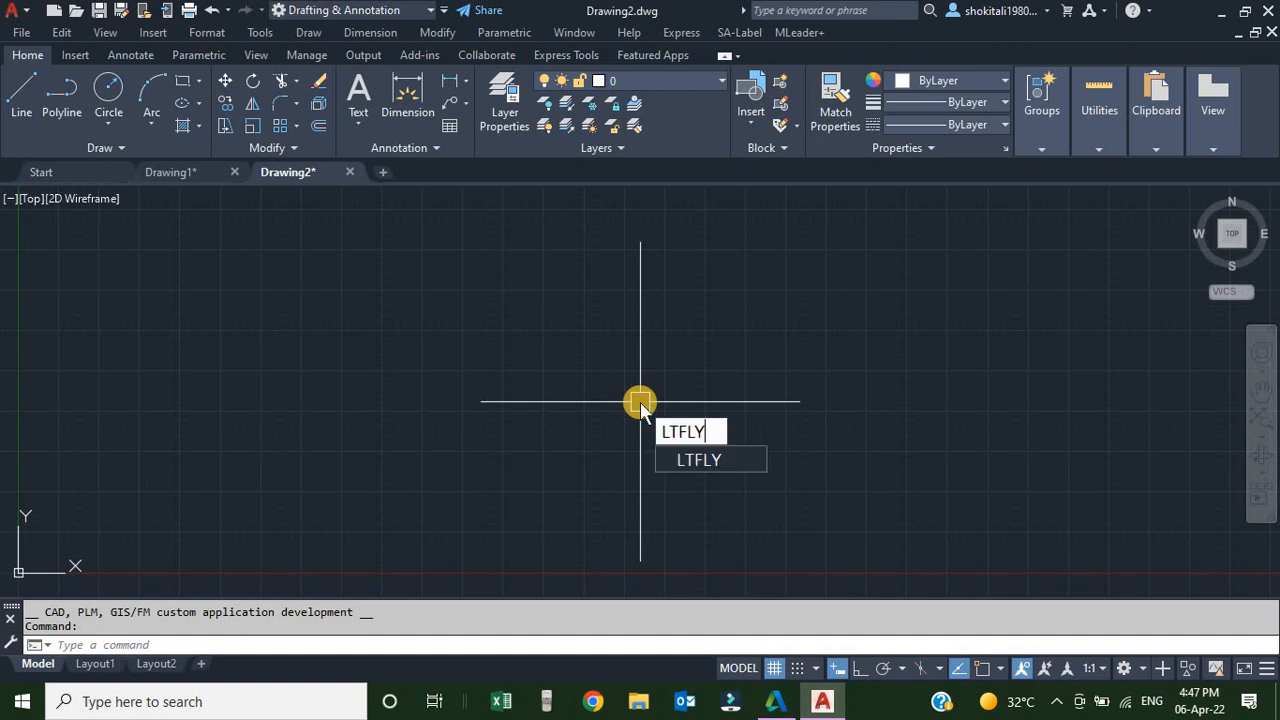
pyautogui.press('Return')
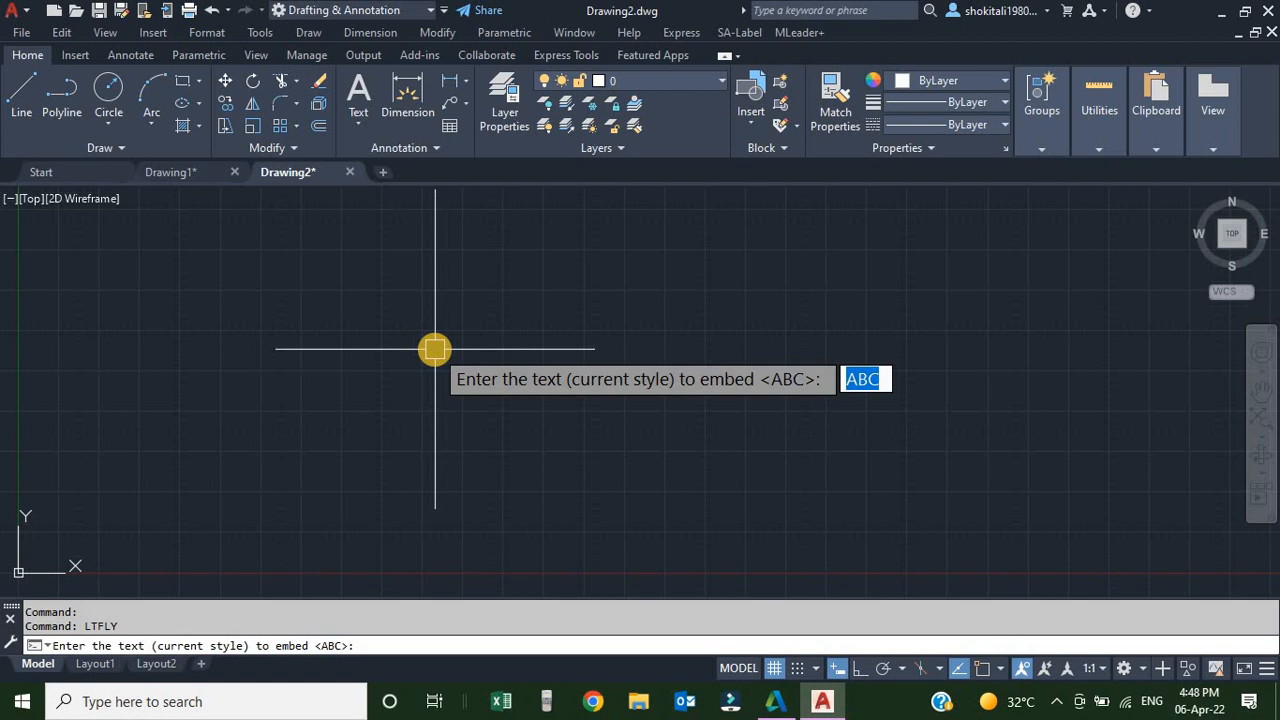
pyautogui.write('Water')
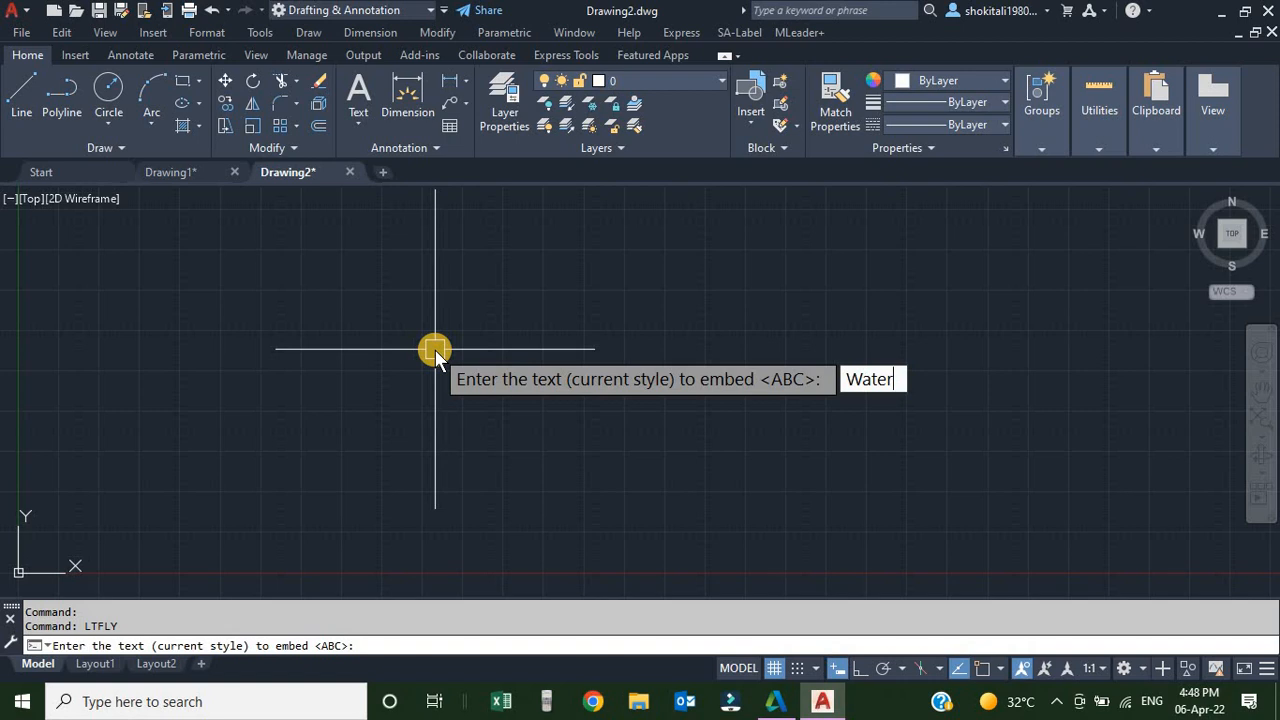
pyautogui.press('Return')
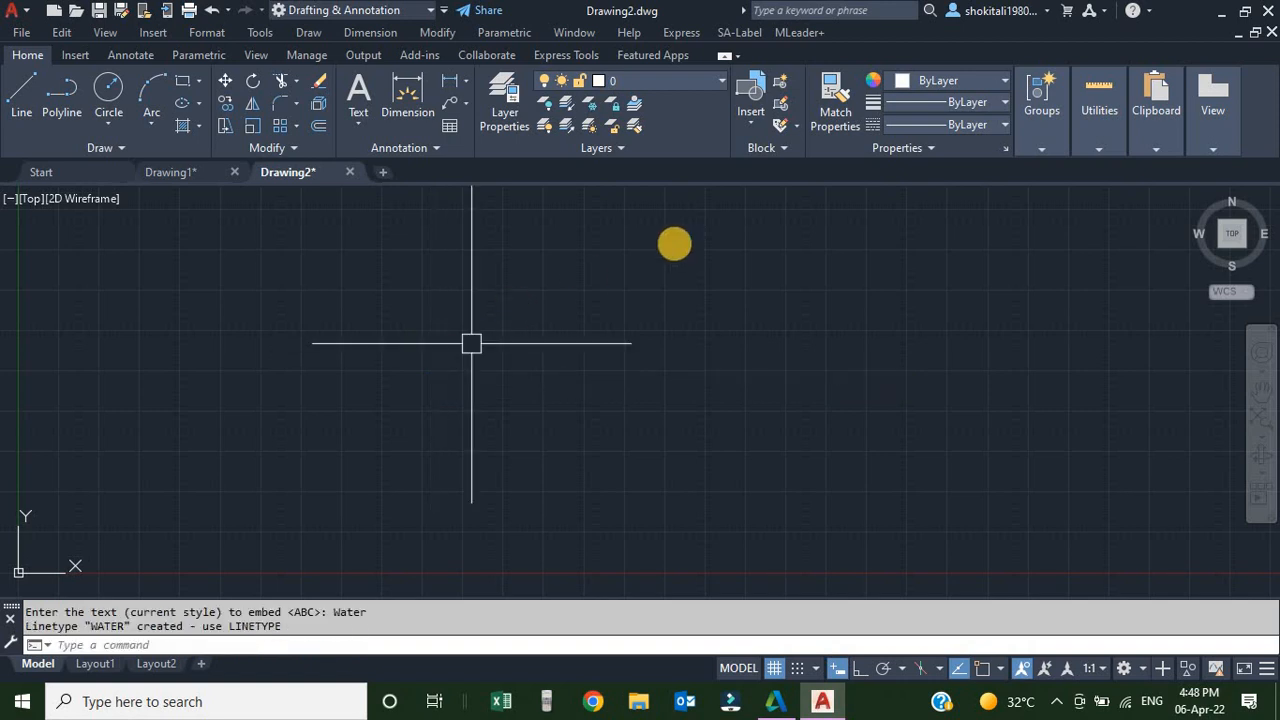
pyautogui.click(967, 125)
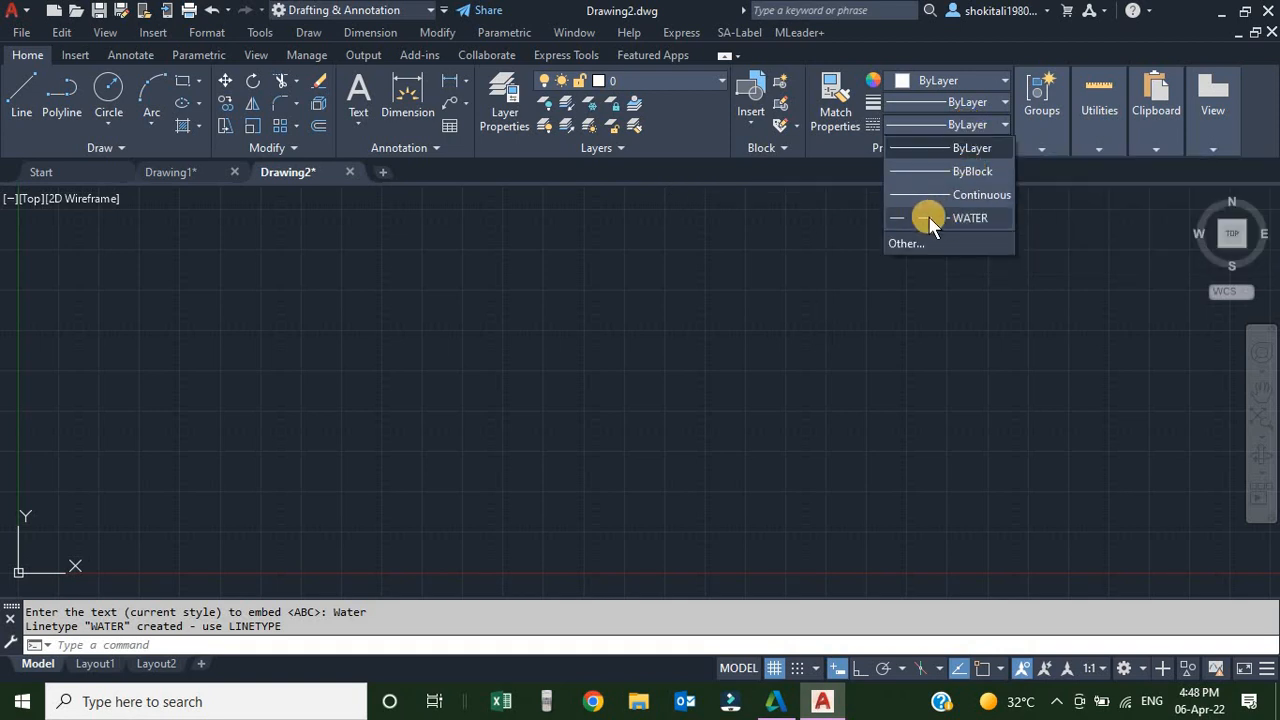
pyautogui.click(660, 348)
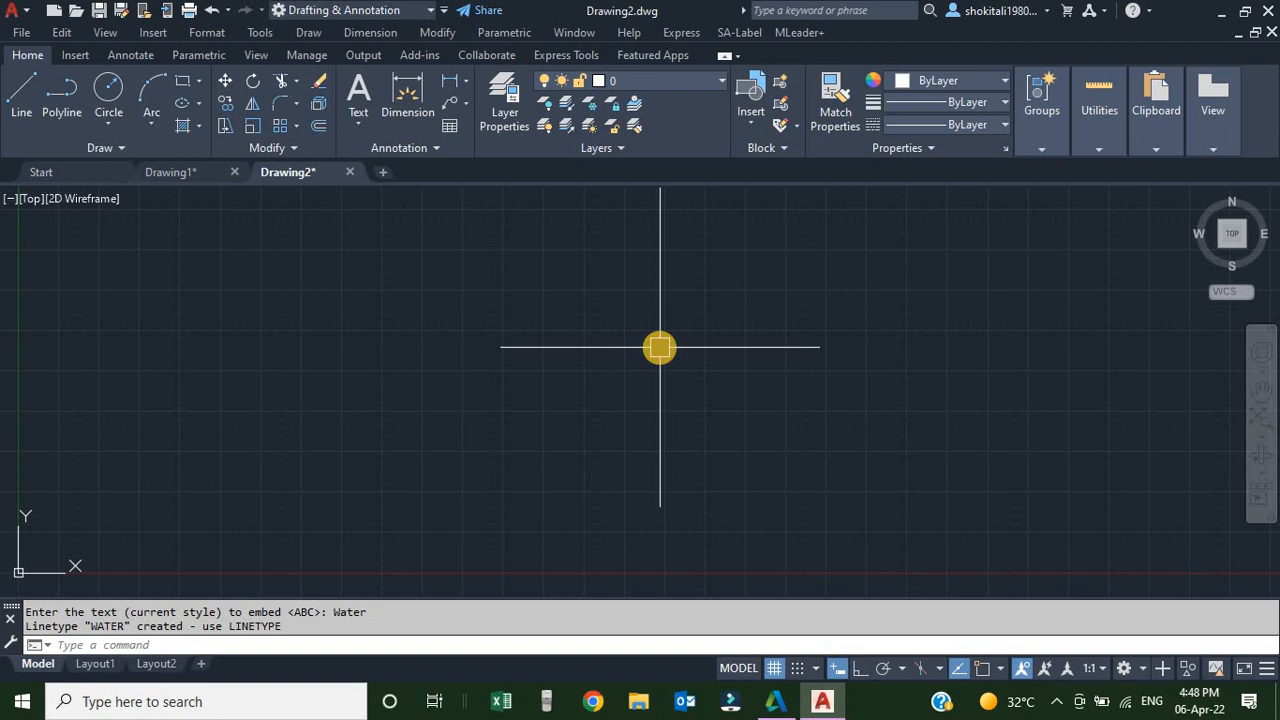
# Create another LTFLY linetype with the embedded text Boundary, and check it among the available linetypes
pyautogui.press('Return')
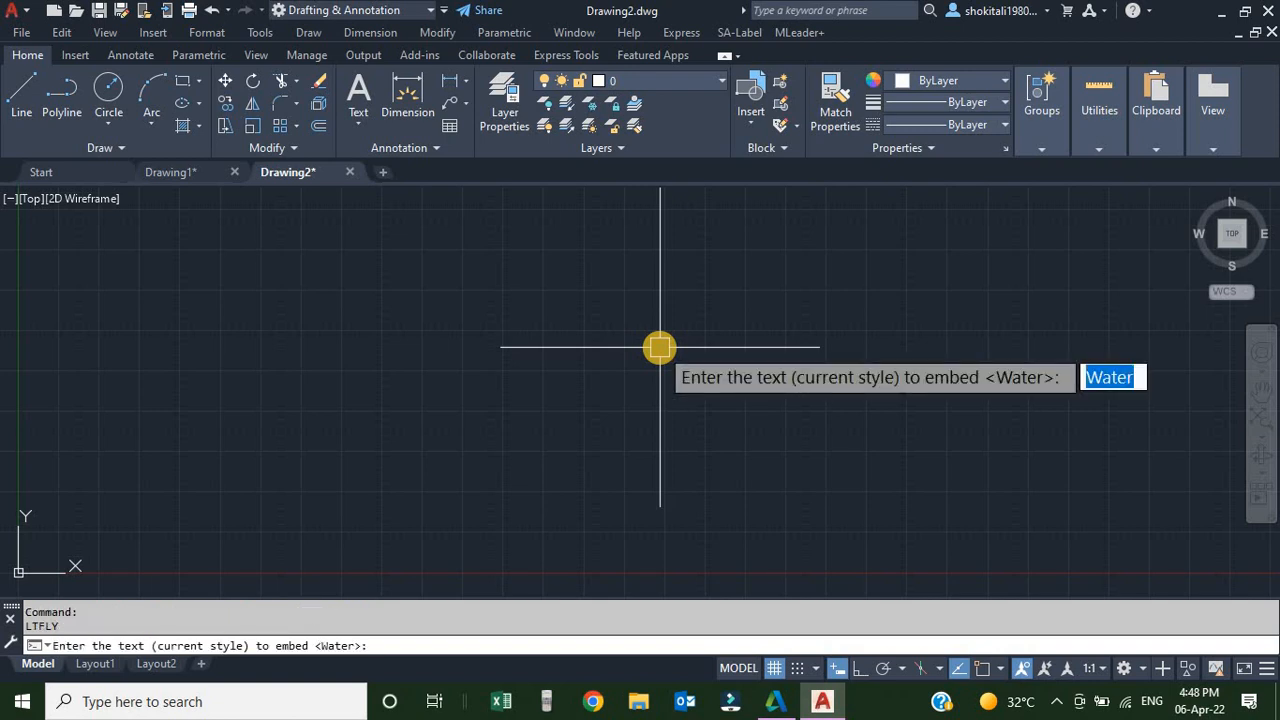
pyautogui.write('Boundary')
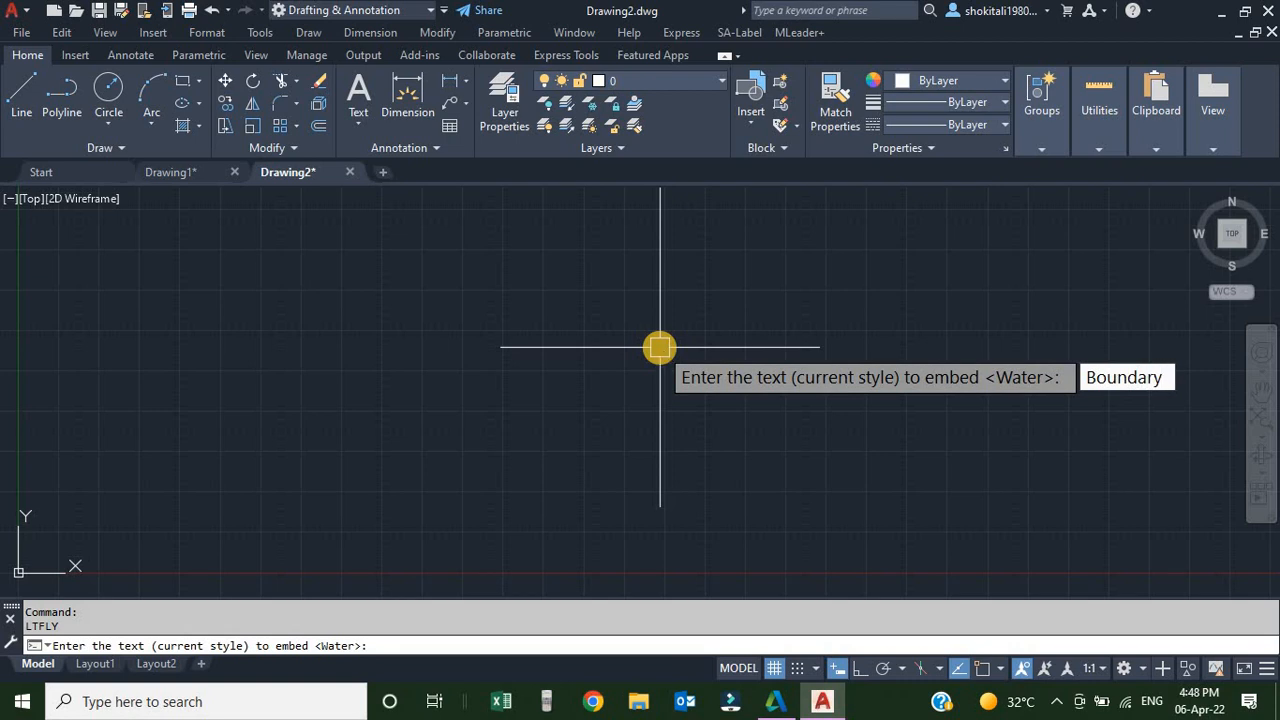
pyautogui.press('Return')
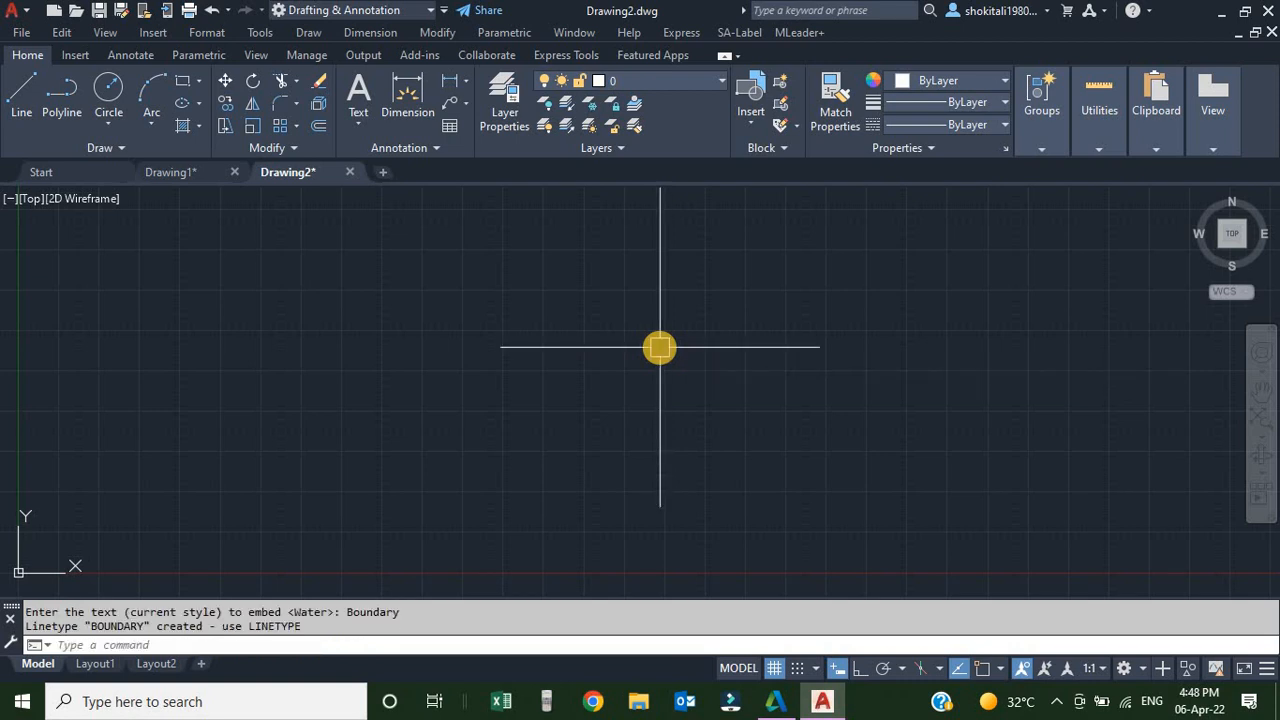
pyautogui.click(968, 122)
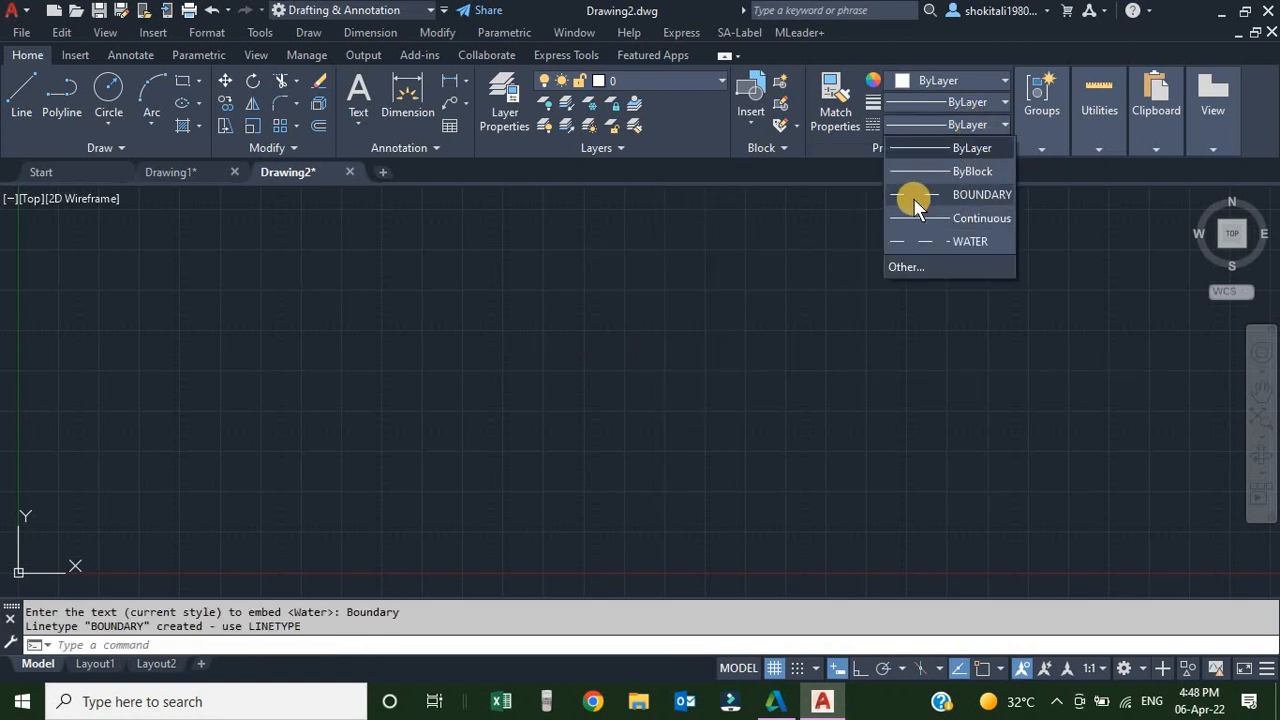
pyautogui.click(720, 298)
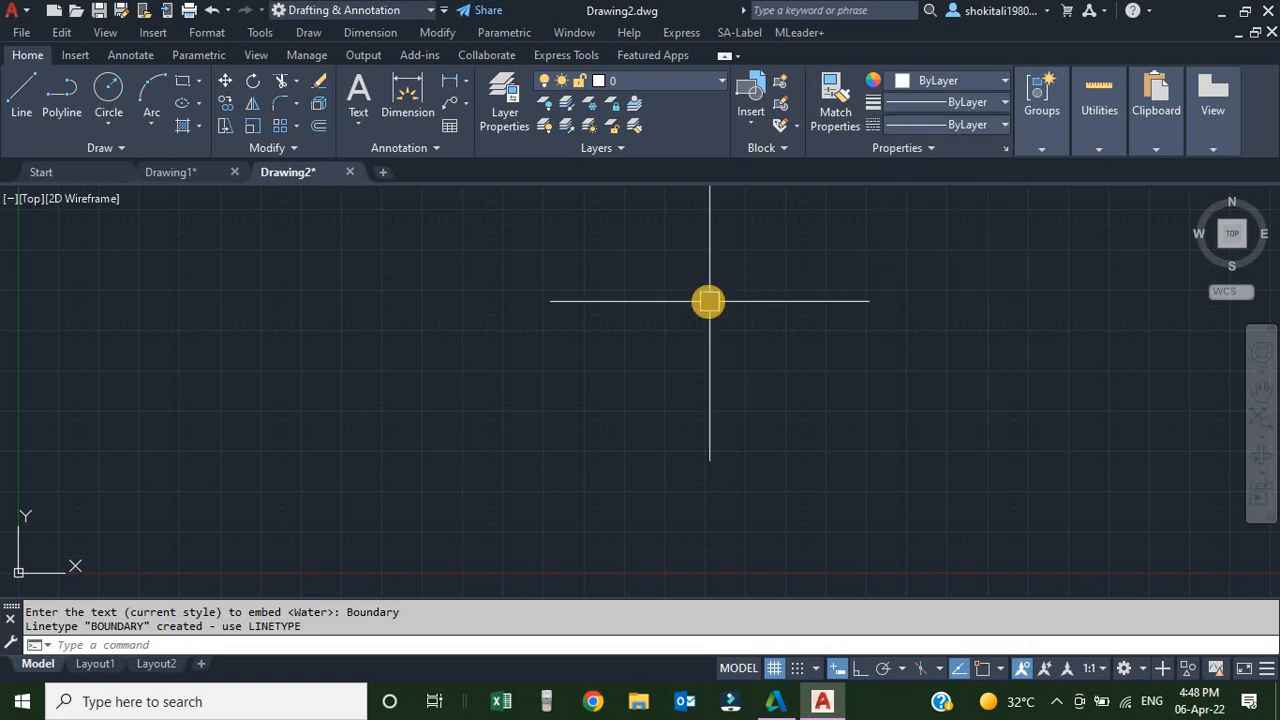
# Create two more LTFLY linetypes with the embedded texts Sewer and Storm
pyautogui.press('Return')
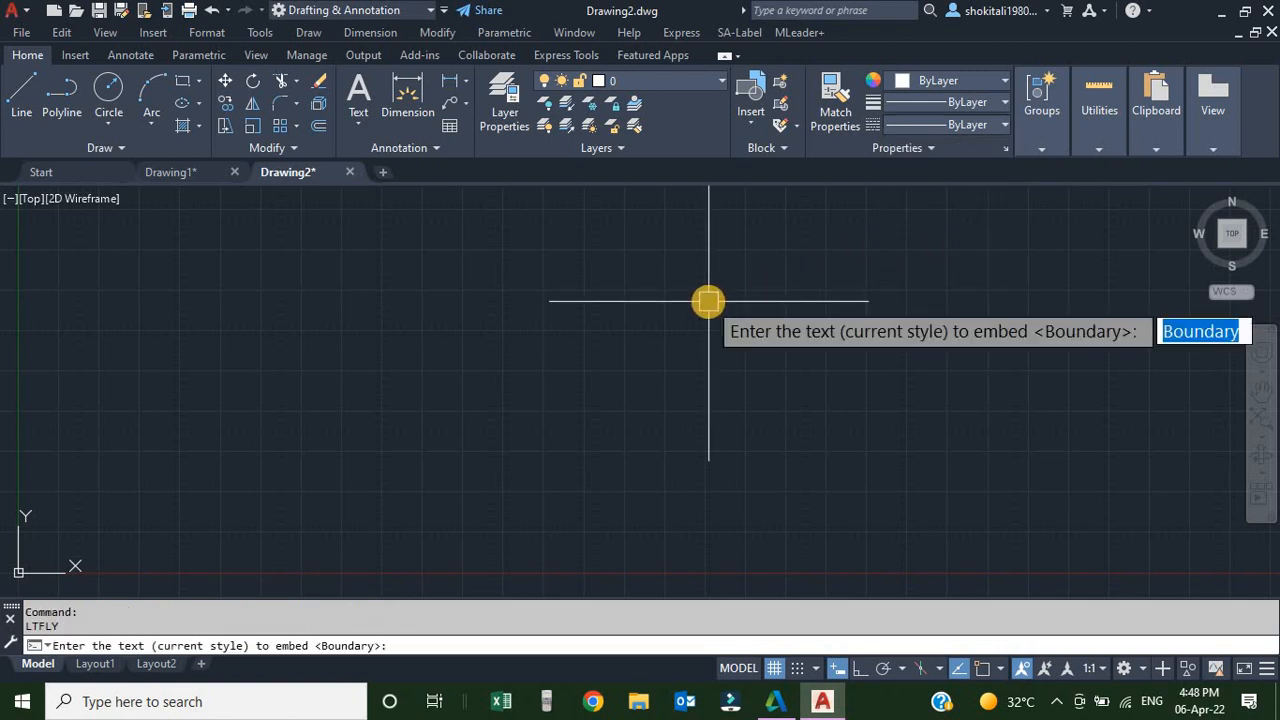
pyautogui.write('Sewer')
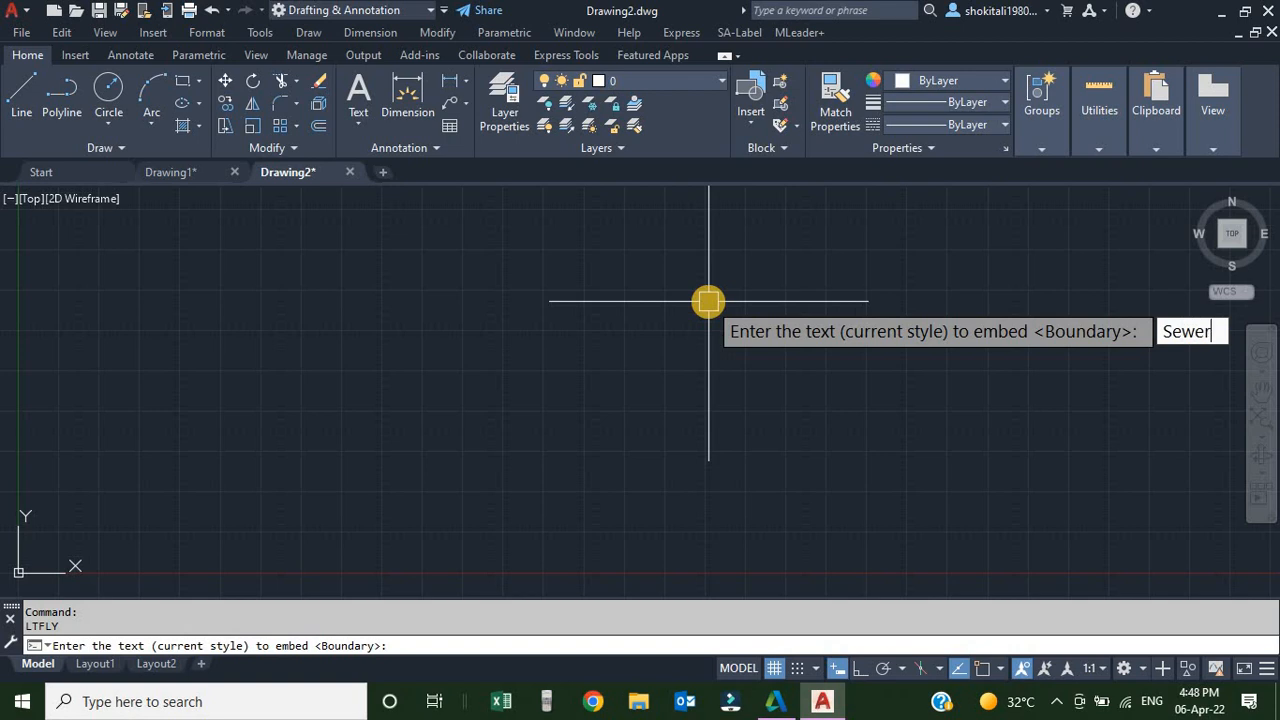
pyautogui.press('Return')
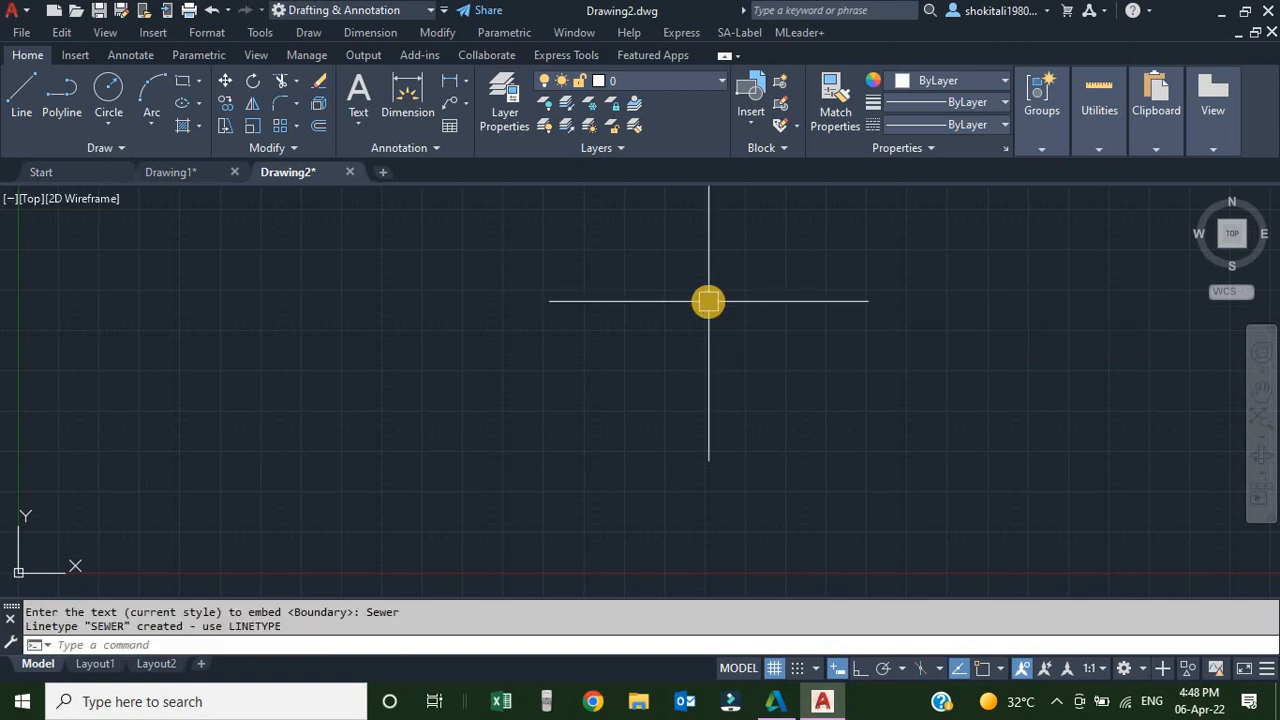
pyautogui.press('Return')
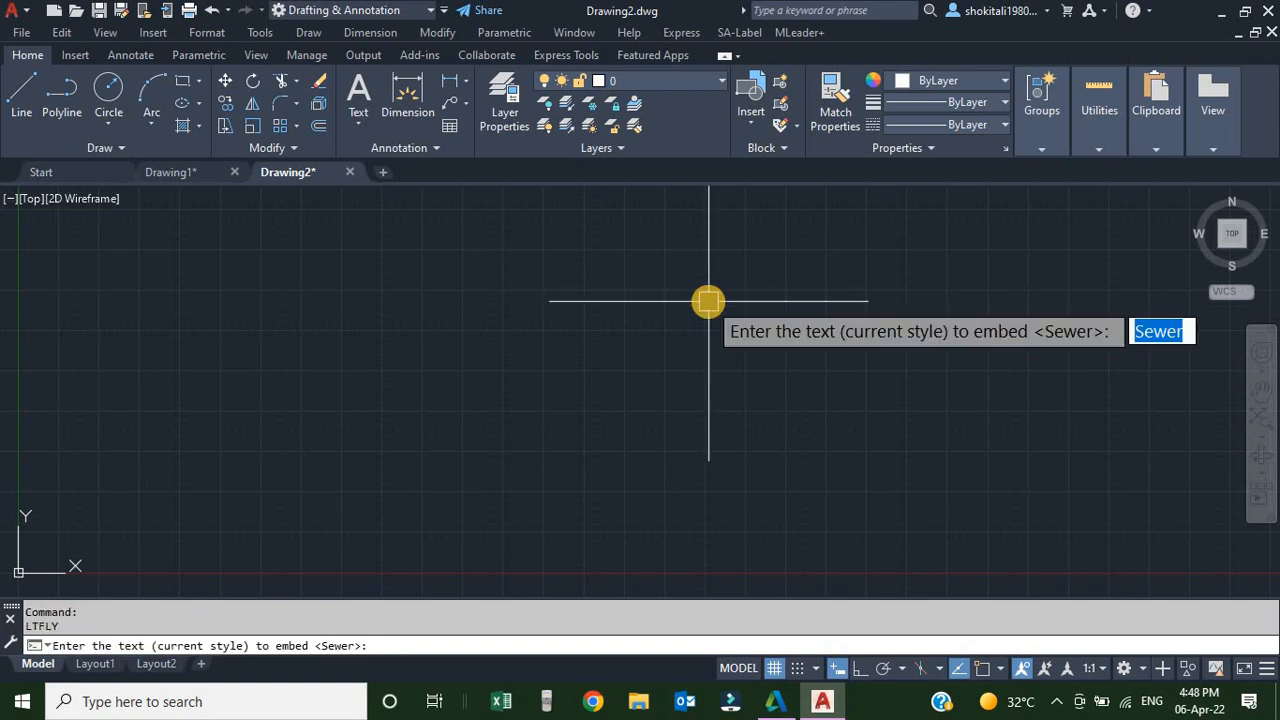
pyautogui.write('ST')
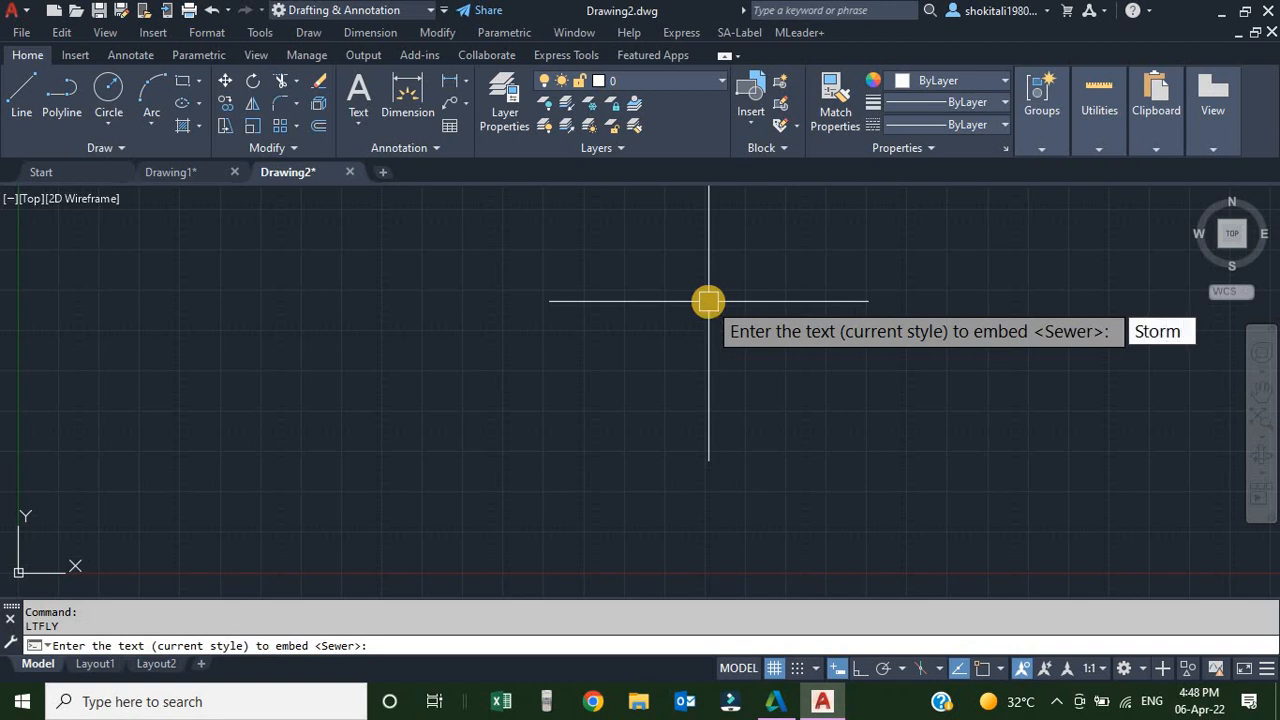
pyautogui.write('orm')
pyautogui.press('Return')
# Draw a single, nearly horizontal line across the upper middle of the drawing area
pyautogui.write('l')
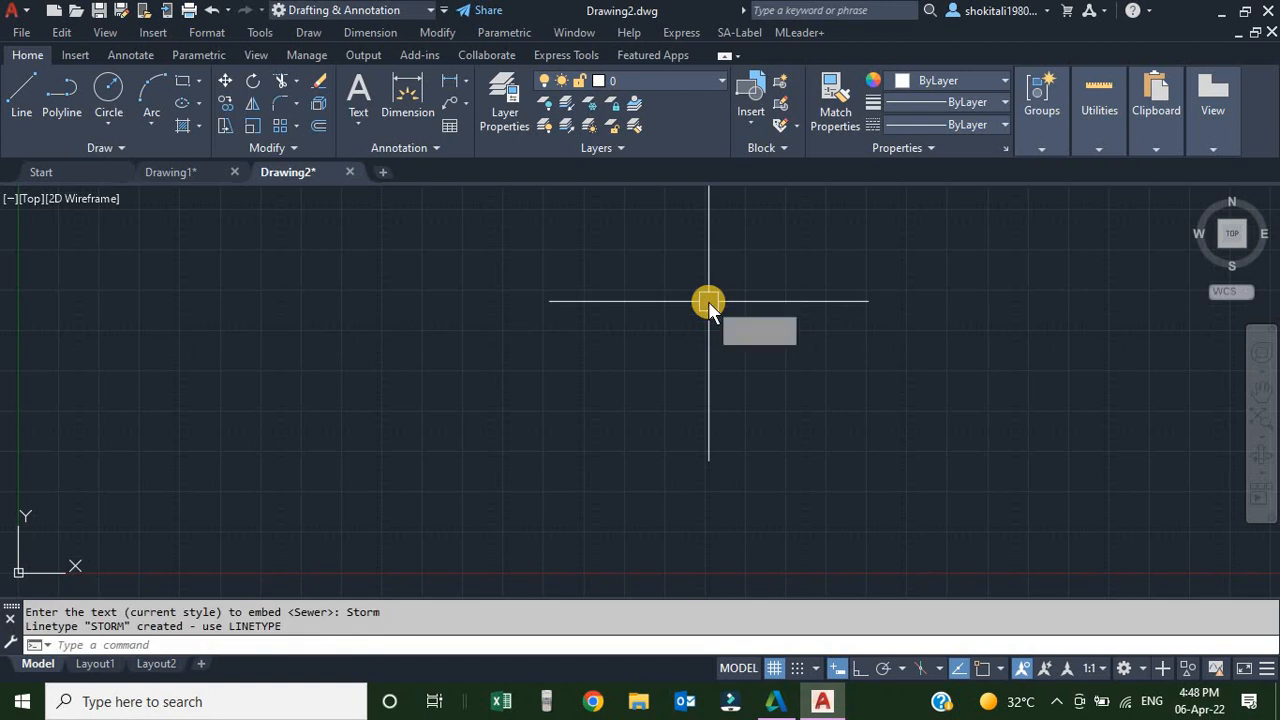
pyautogui.press('Return')
pyautogui.click(473, 298)
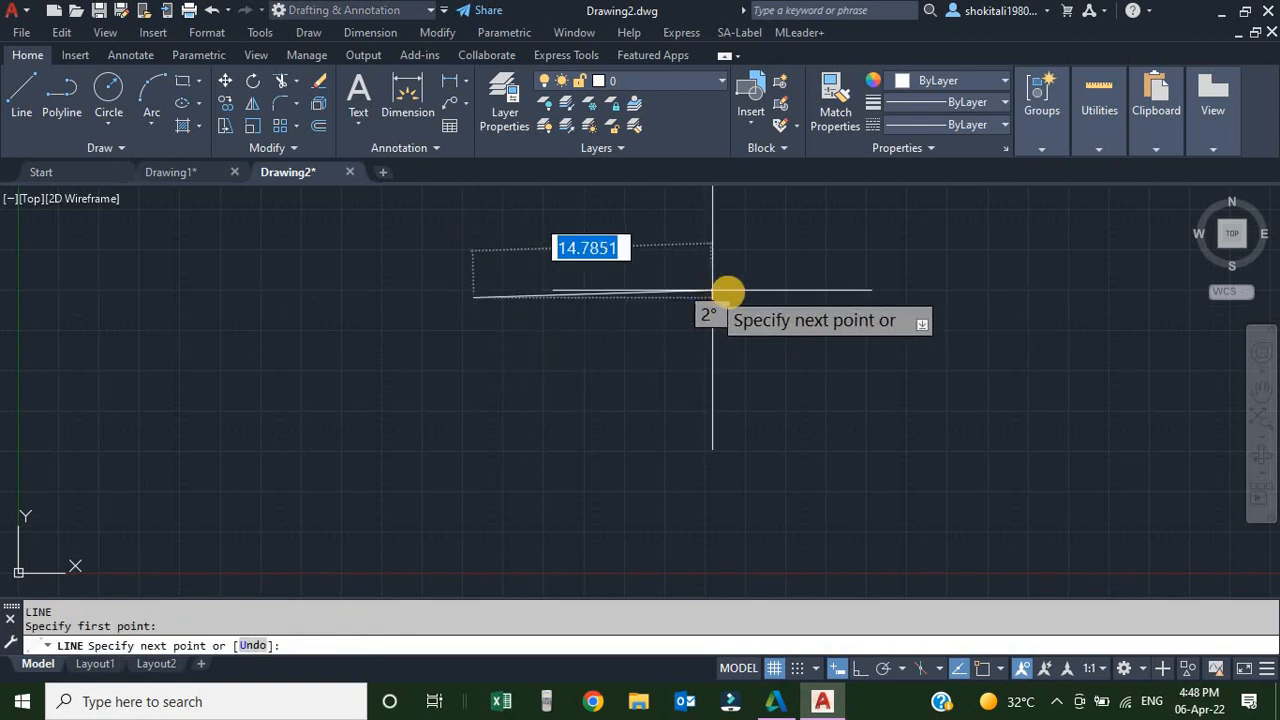
pyautogui.click(751, 297)
pyautogui.press('Return')
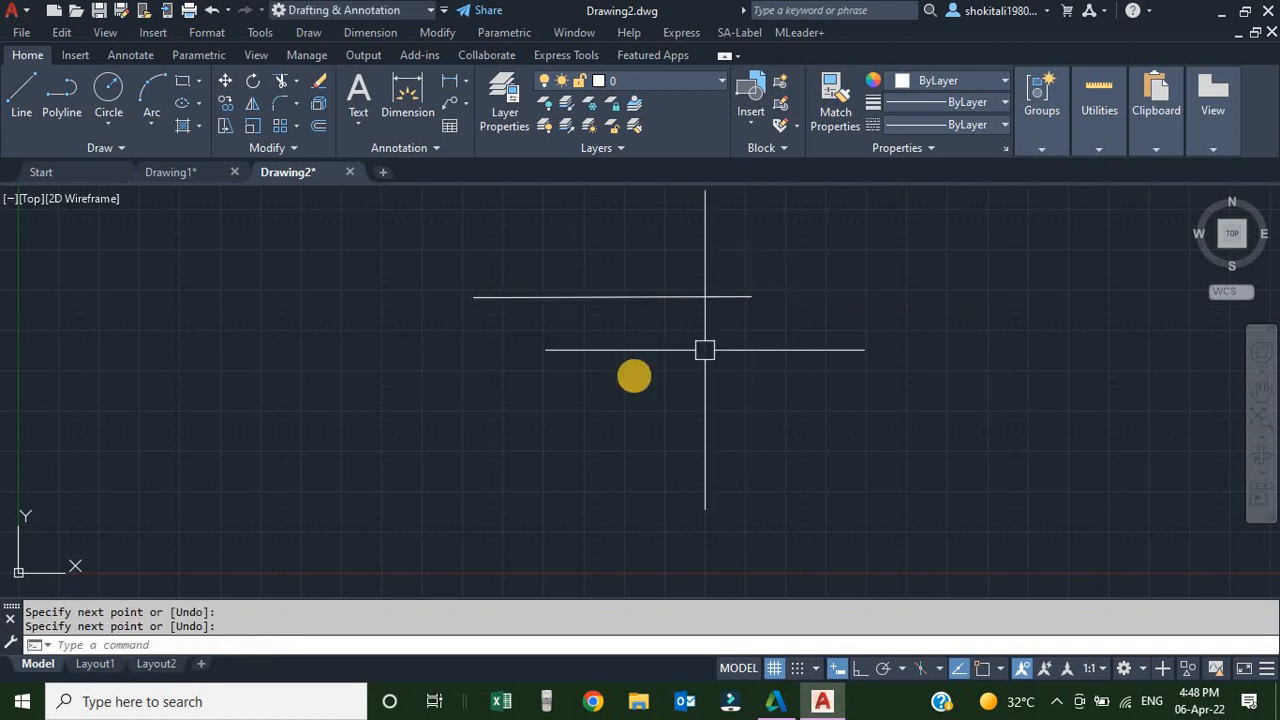
# Draw a single-segment, nearly horizontal polyline just below the existing line, slightly longer than it
pyautogui.write('pl')
pyautogui.press('Return')
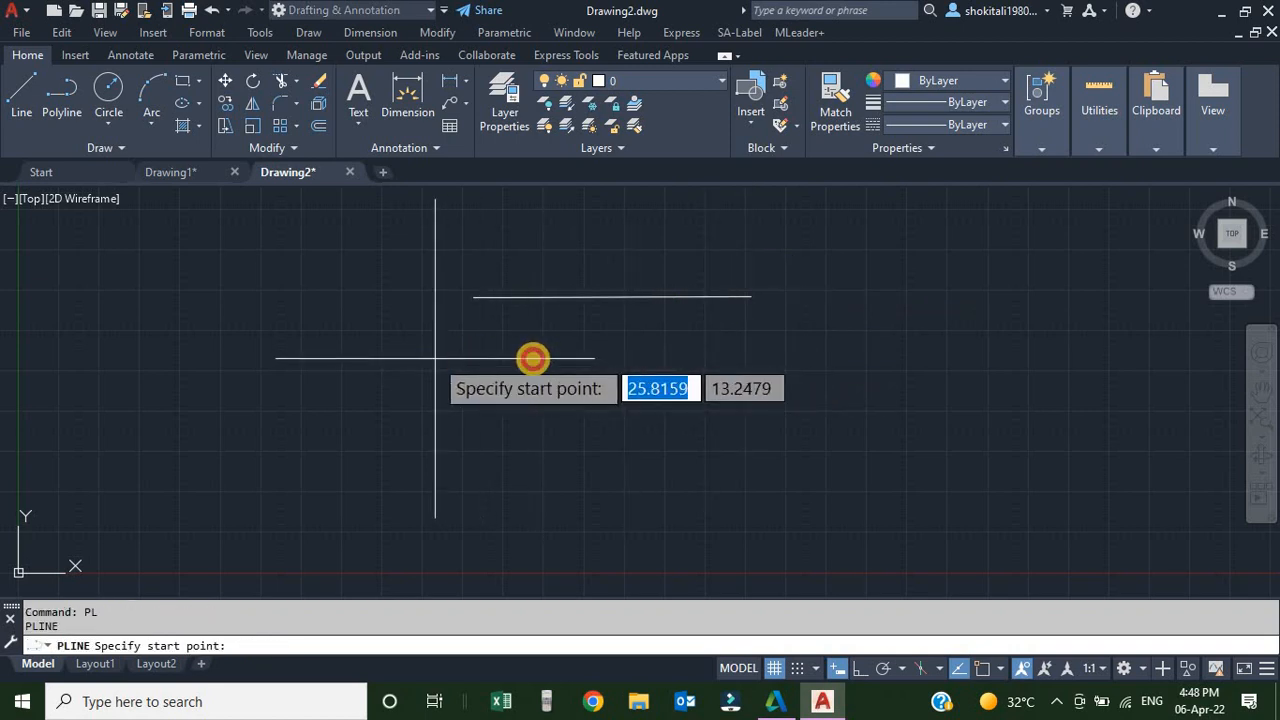
pyautogui.click(435, 358)
pyautogui.click(763, 355)
pyautogui.press('Return')
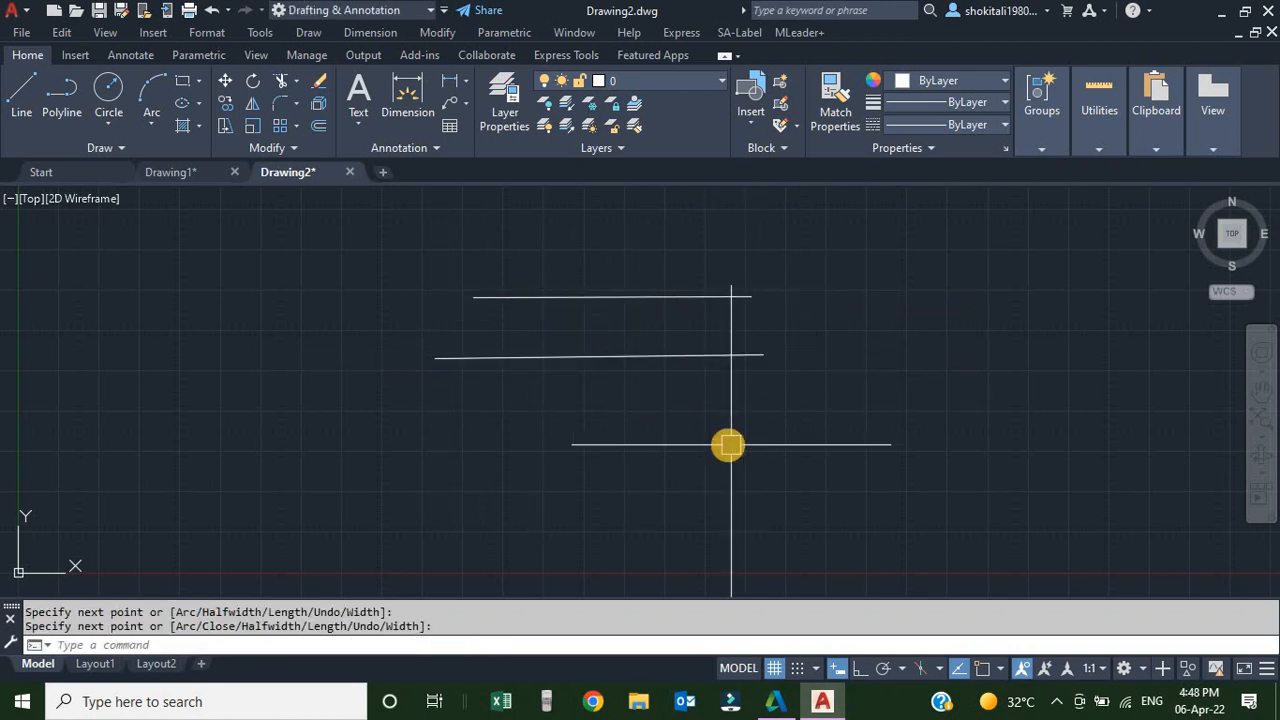
# Draw a wavy four-point spline below the polyline, rising, dipping and rising again toward its right end
pyautogui.write('Spl')
pyautogui.press('Return')
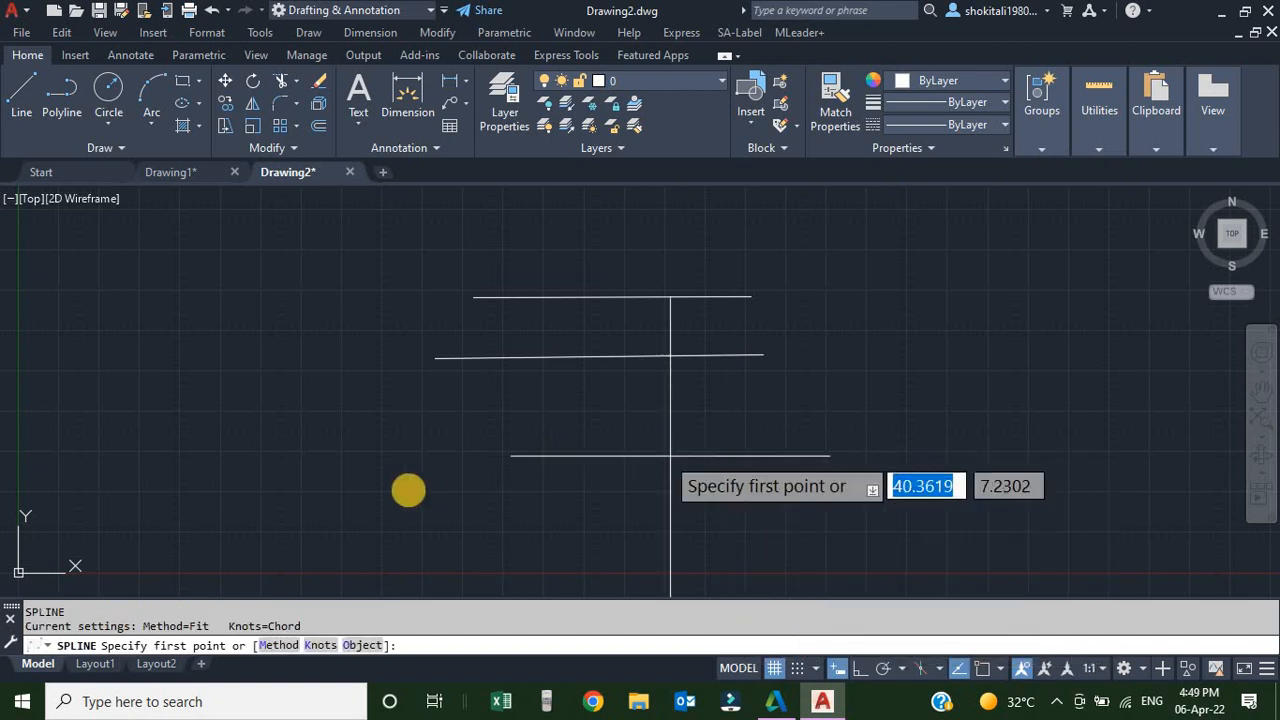
pyautogui.click(403, 487)
pyautogui.click(569, 433)
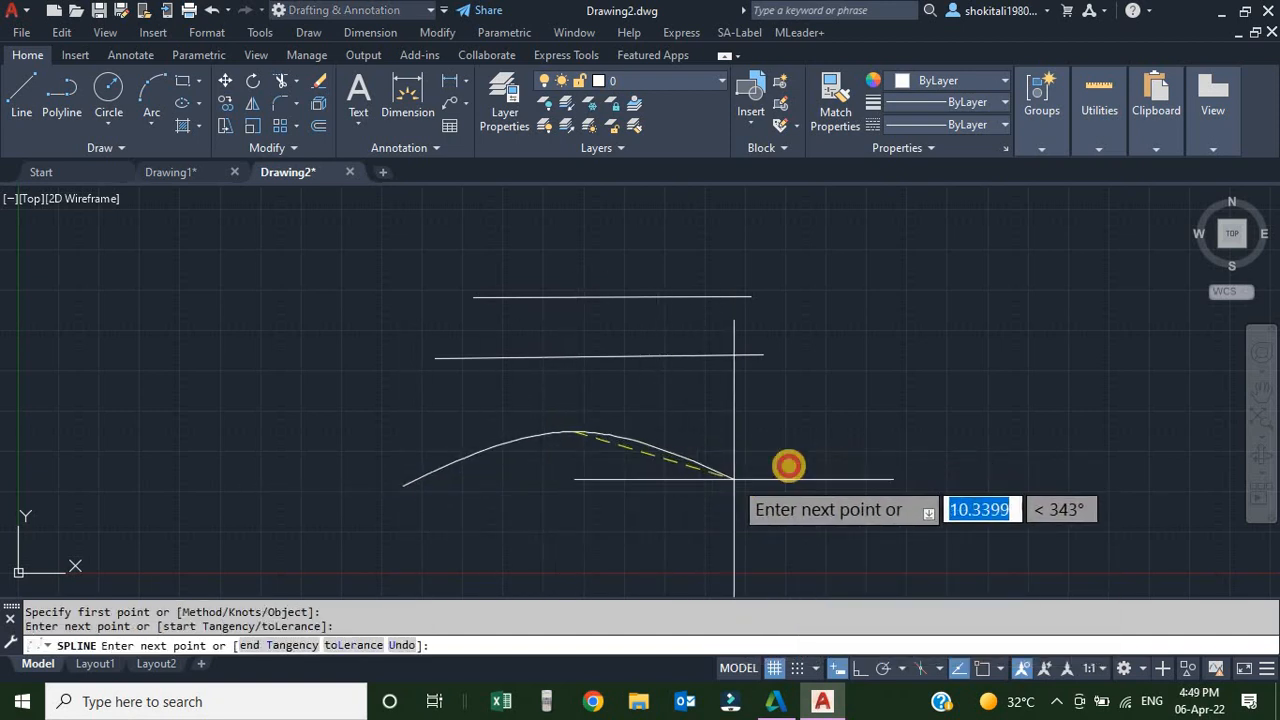
pyautogui.click(786, 466)
pyautogui.click(918, 407)
pyautogui.press('Return')
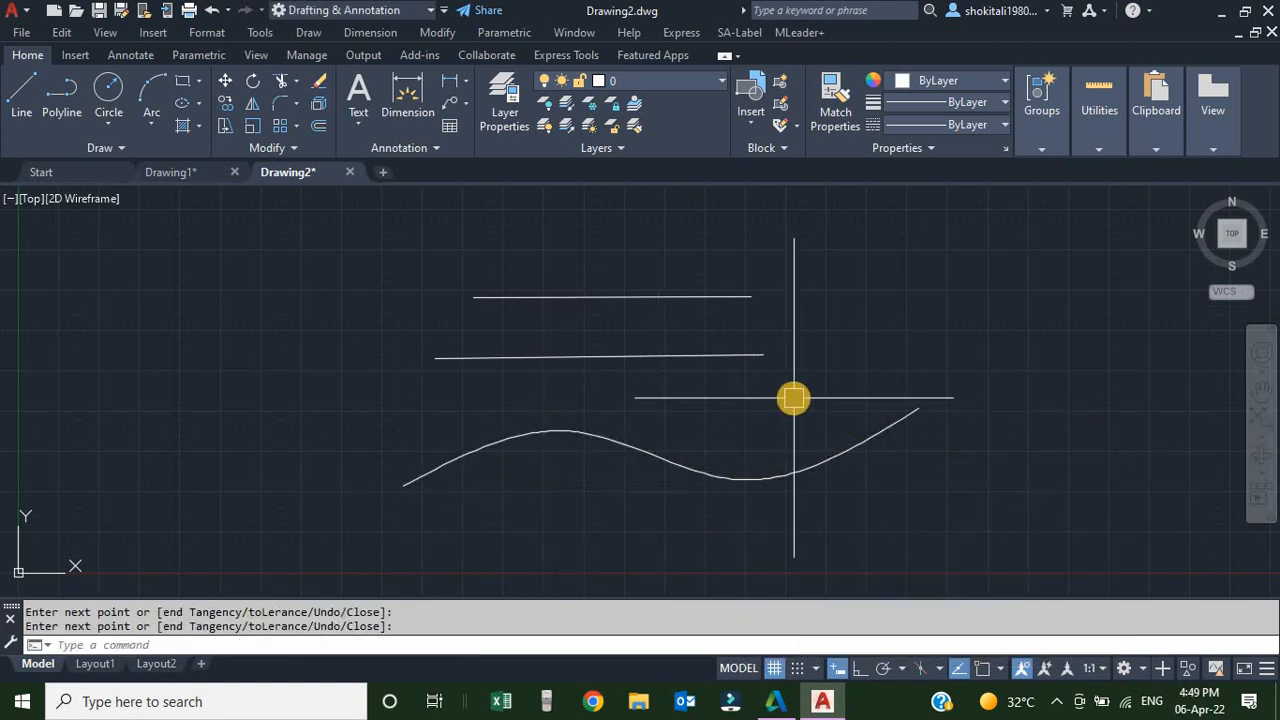
# Draw a three-point arc to the right of the two lines, curving from above them down past the spline's end
pyautogui.write('a')
pyautogui.press('Return')
pyautogui.click(788, 246)
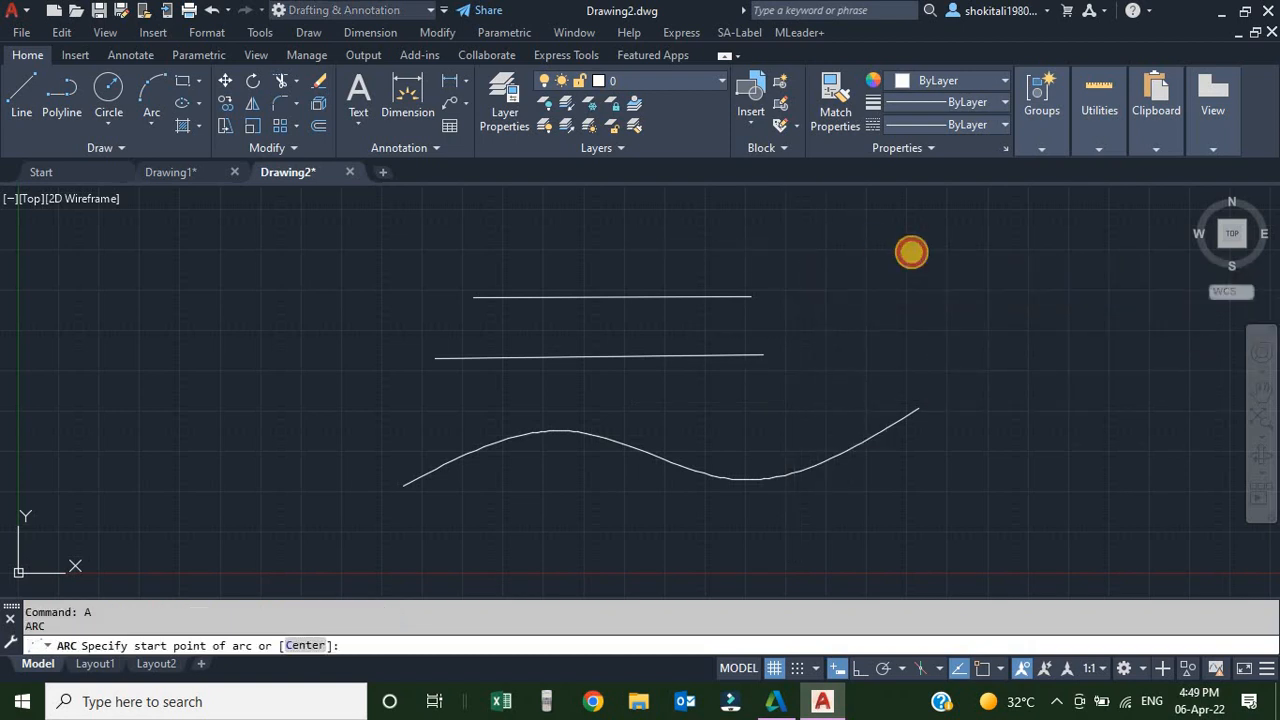
pyautogui.click(971, 300)
pyautogui.click(1068, 462)
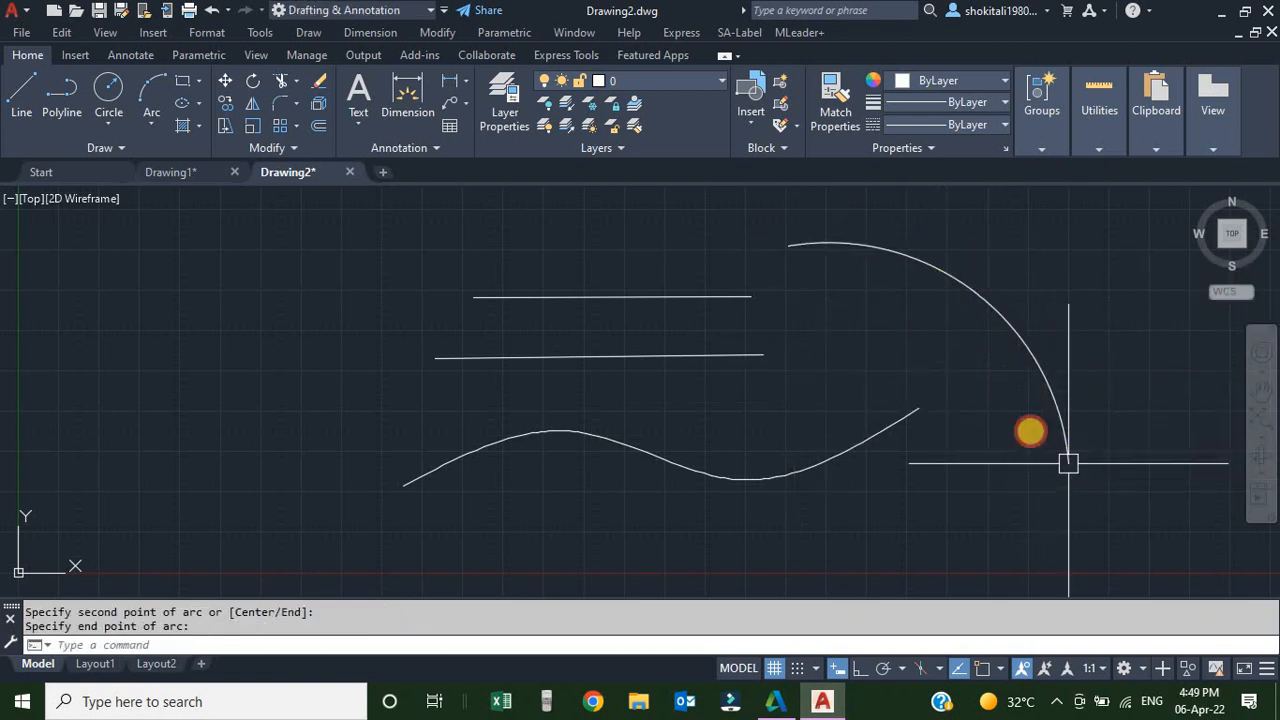
pyautogui.press('Escape')
# Apply the STORM linetype to the upper line and check the embedded text along it
pyautogui.click(674, 297)
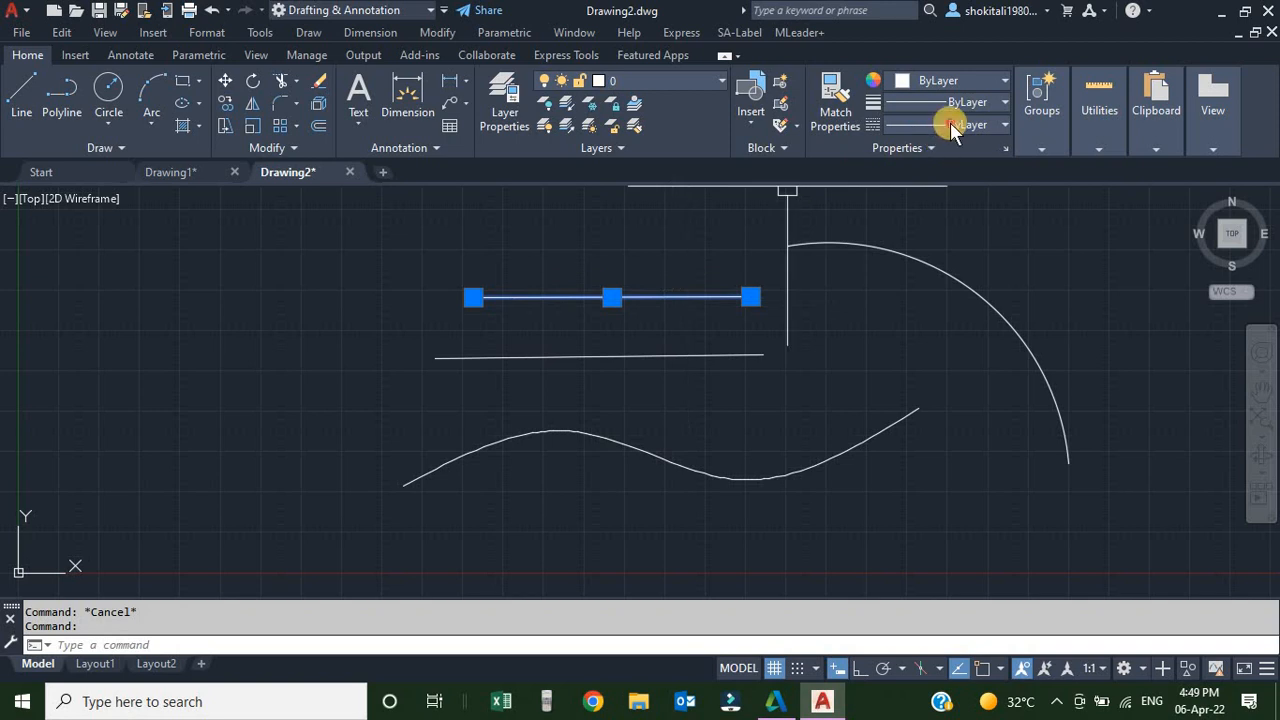
pyautogui.click(950, 125)
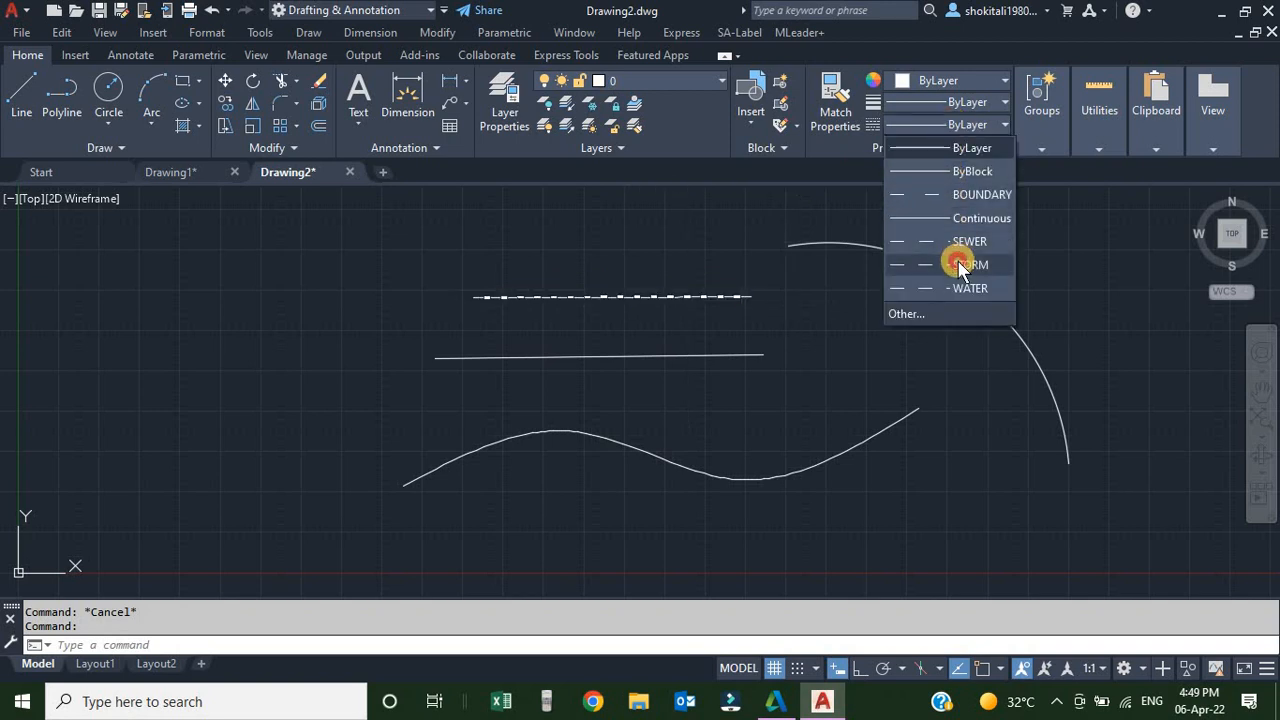
pyautogui.click(960, 252)
pyautogui.click(525, 298)
pyautogui.press('Escape')
pyautogui.scroll(6, 490, 290)
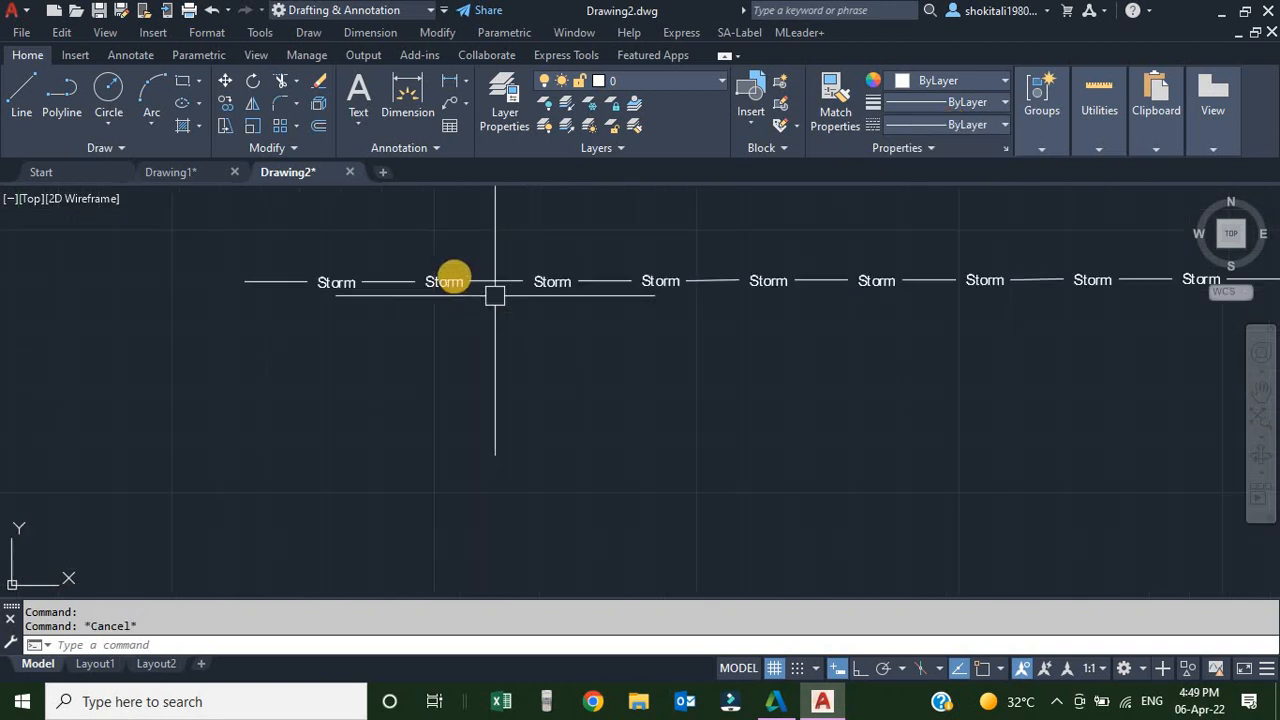
# Assign the WATER linetype to the polyline below the upper line and check its text up close
pyautogui.scroll(-10, 393, 290)
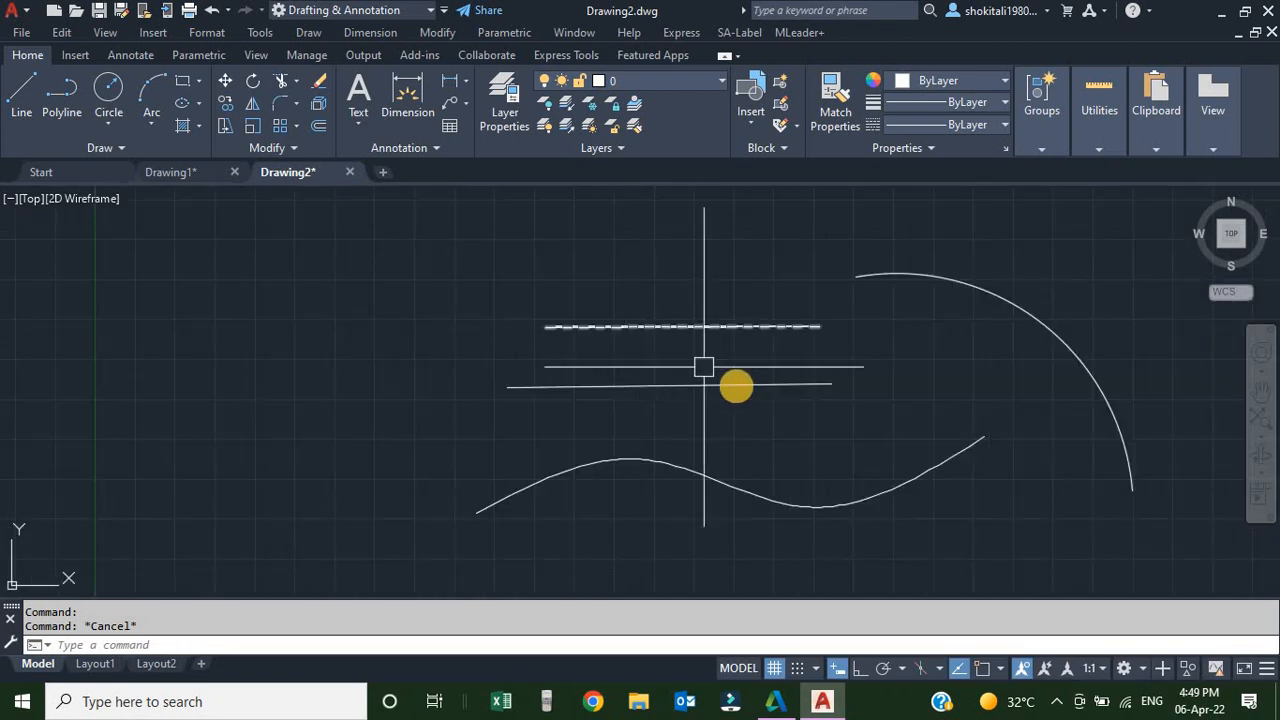
pyautogui.click(660, 386)
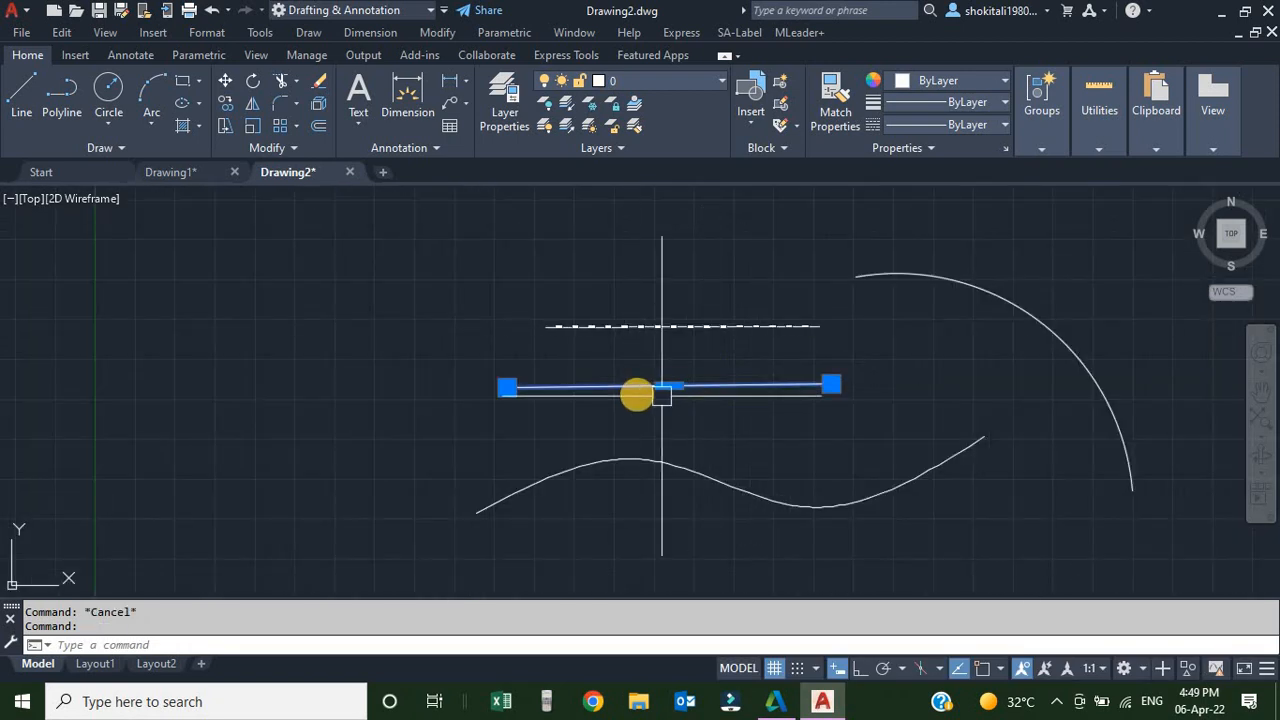
pyautogui.click(978, 124)
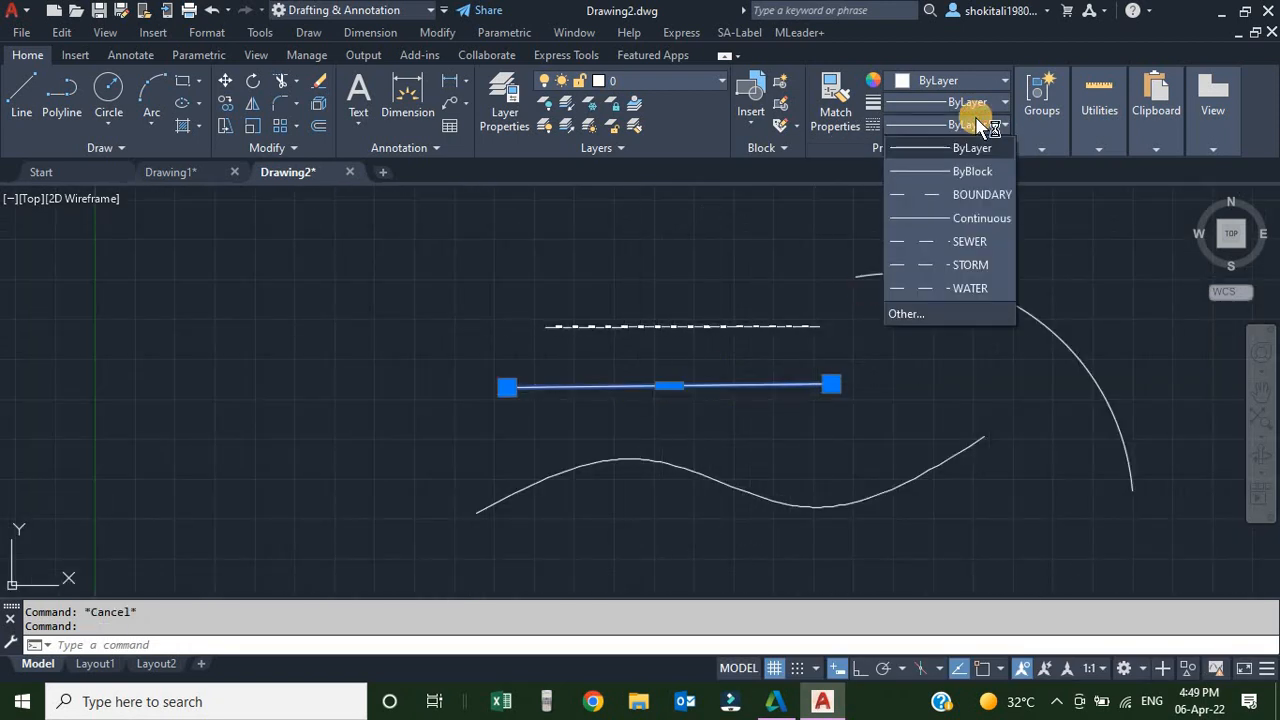
pyautogui.click(955, 285)
pyautogui.press('Escape')
pyautogui.scroll(5, 717, 406)
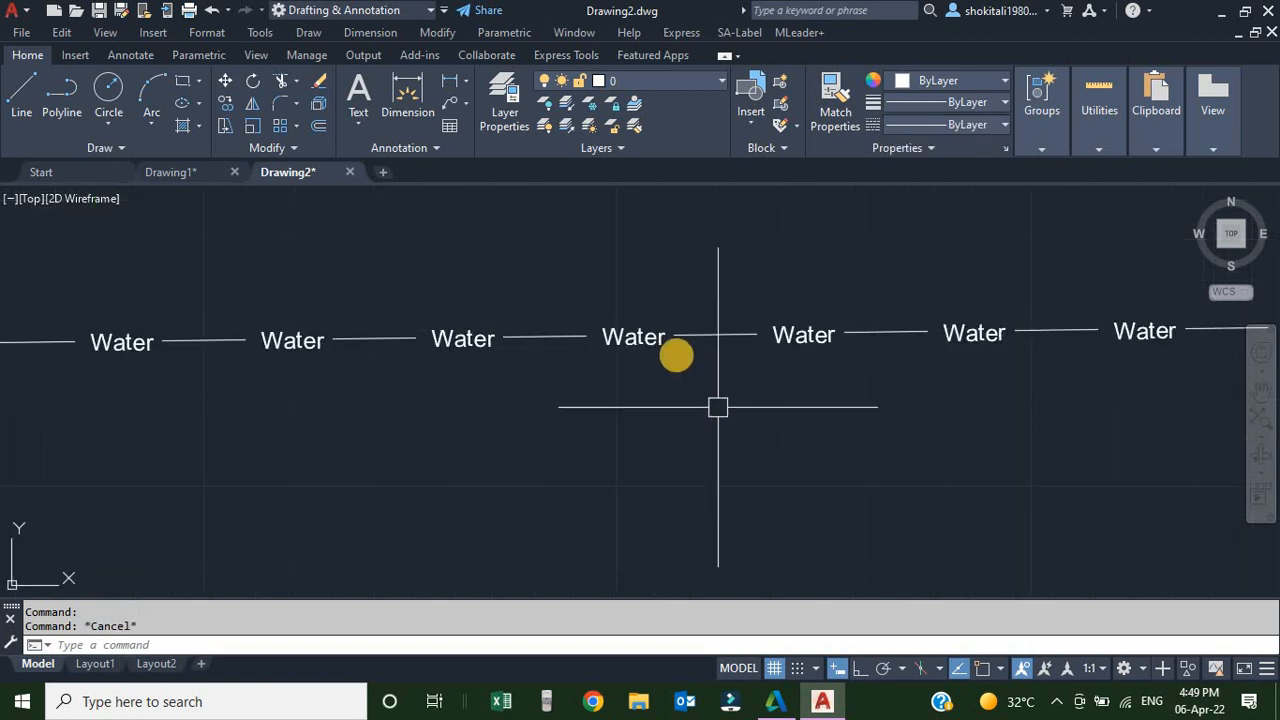
# Assign the SEWER linetype to the spline and inspect how it follows the curve
pyautogui.scroll(-5, 673, 346)
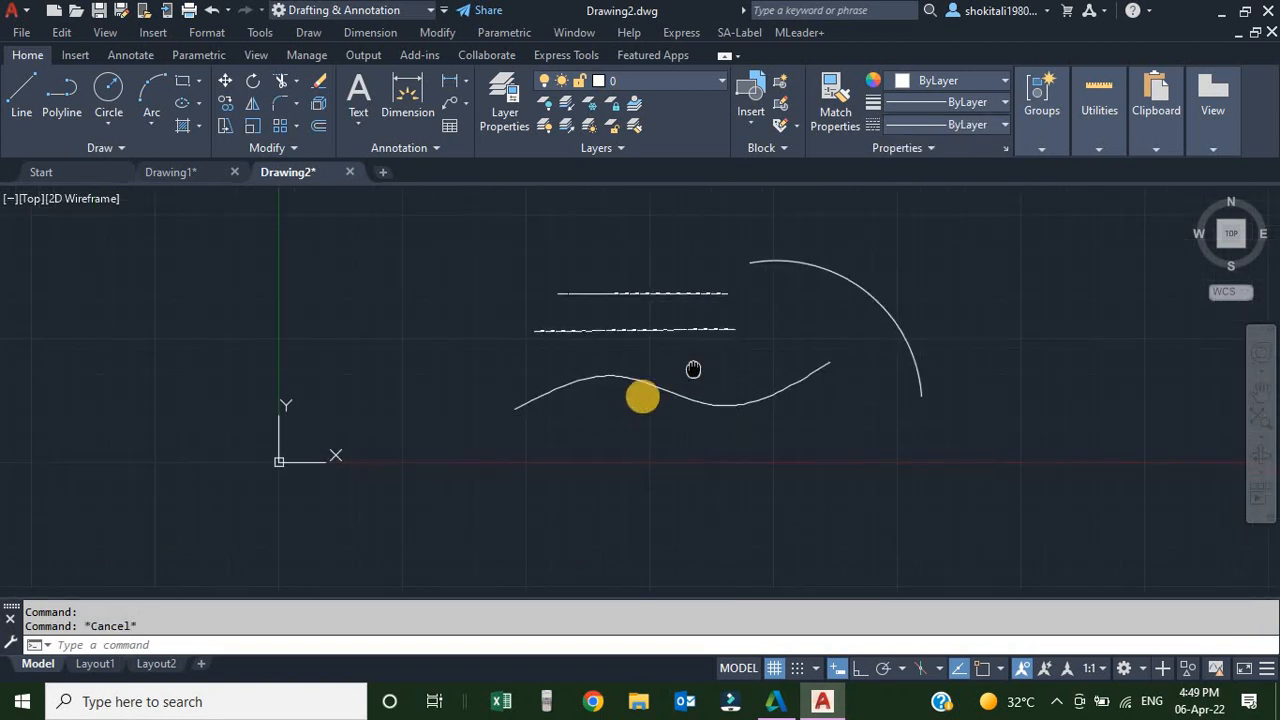
pyautogui.click(637, 383)
pyautogui.click(987, 123)
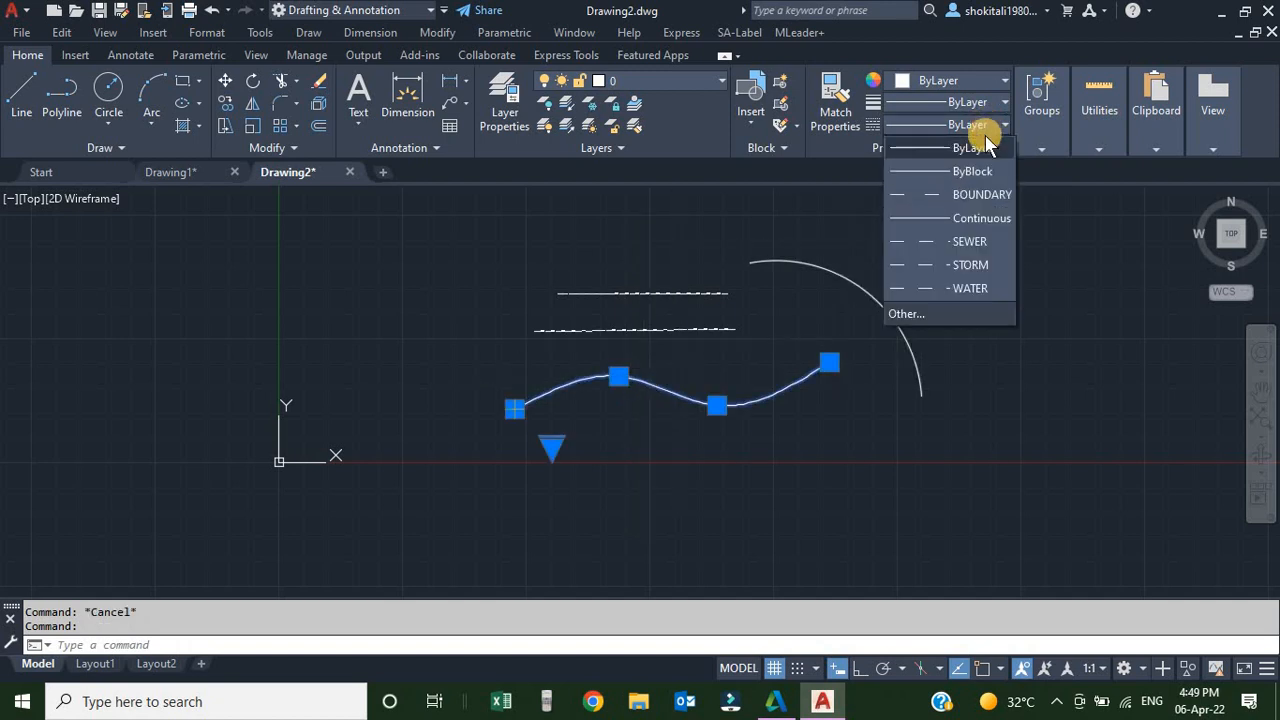
pyautogui.click(970, 242)
pyautogui.press('Escape')
pyautogui.scroll(6, 580, 386)
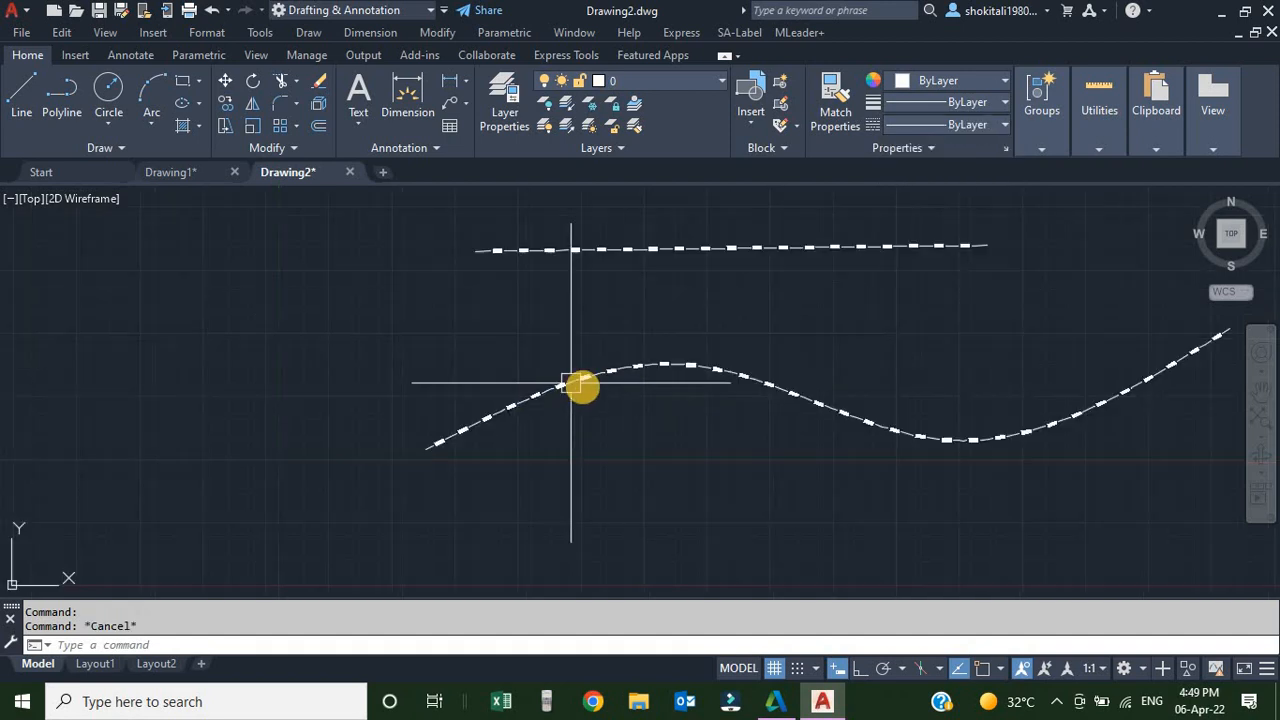
# Examine the linetype texts along the polyline and the neighbouring objects up close
pyautogui.scroll(-9, 600, 358)
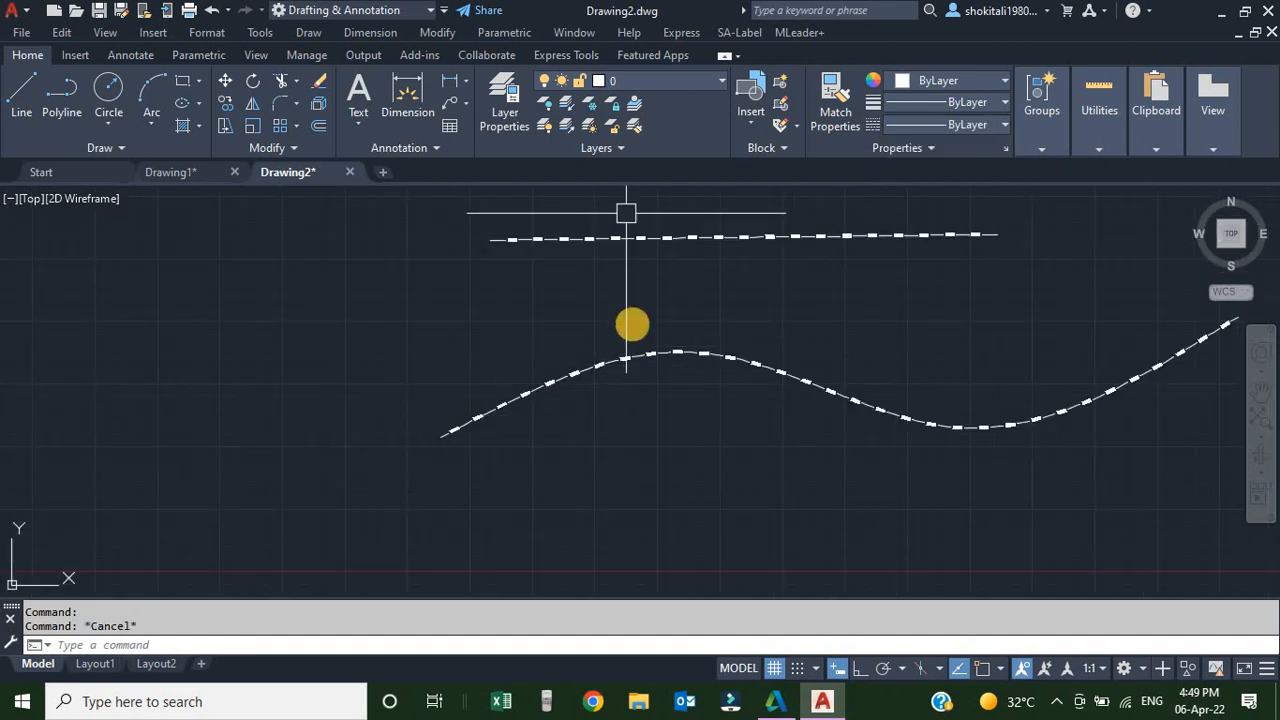
pyautogui.moveTo(627, 224); pyautogui.dragTo(609, 385, button='middle')
pyautogui.scroll(6, 611, 290)
pyautogui.scroll(-5, 615, 303)
pyautogui.scroll(5, 706, 350)
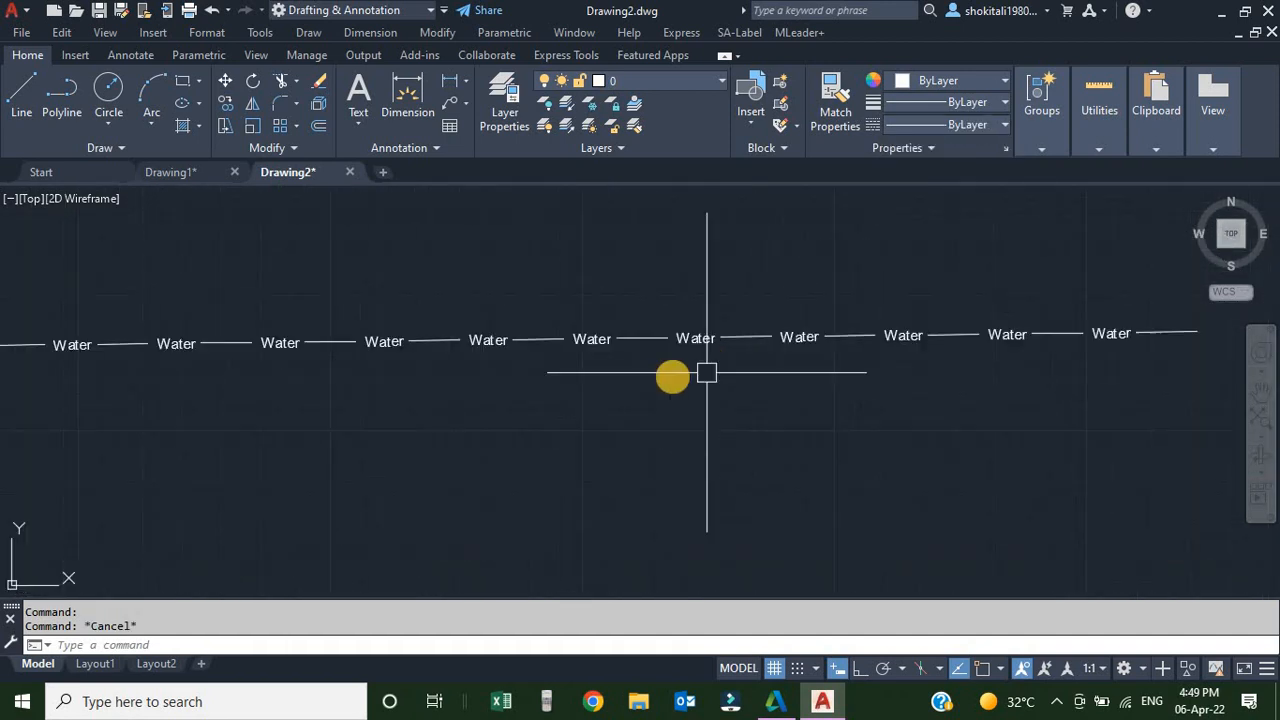
pyautogui.scroll(-5, 650, 371)
# Apply the BOUNDARY linetype to the arc and inspect its text along the whole curve
pyautogui.moveTo(823, 345); pyautogui.dragTo(780, 334, button='middle')
pyautogui.click(845, 301)
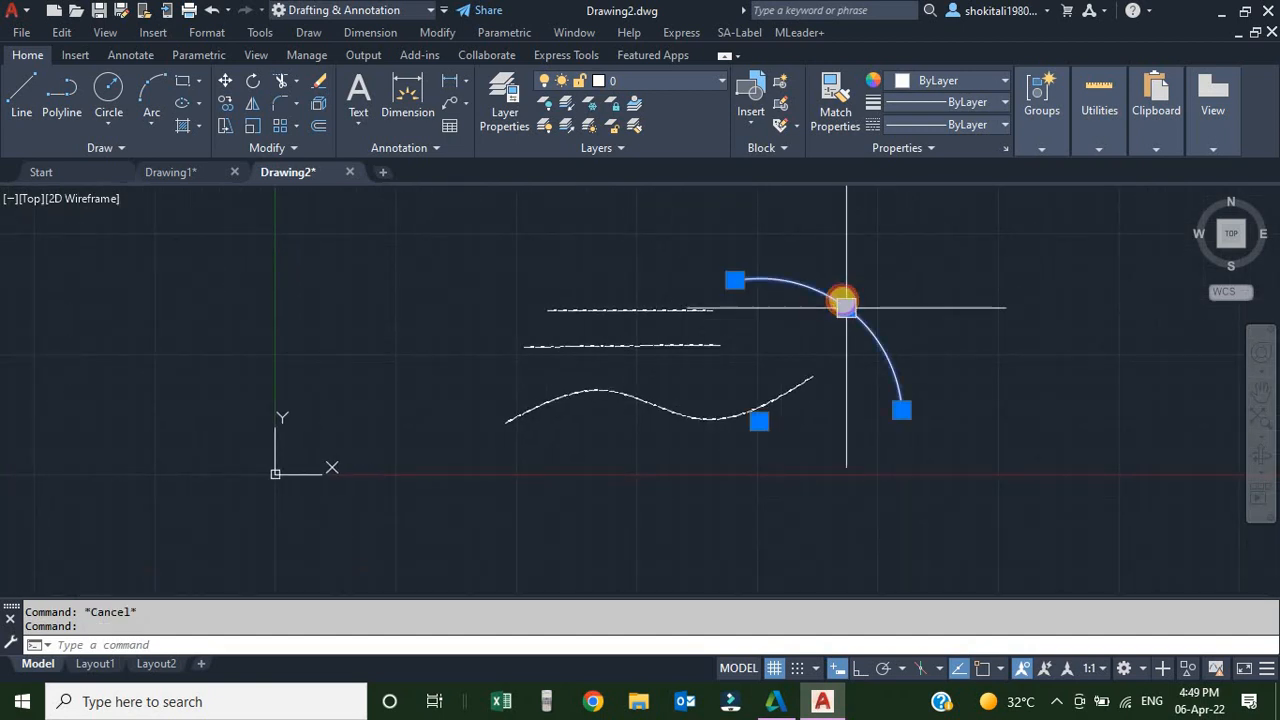
pyautogui.click(969, 127)
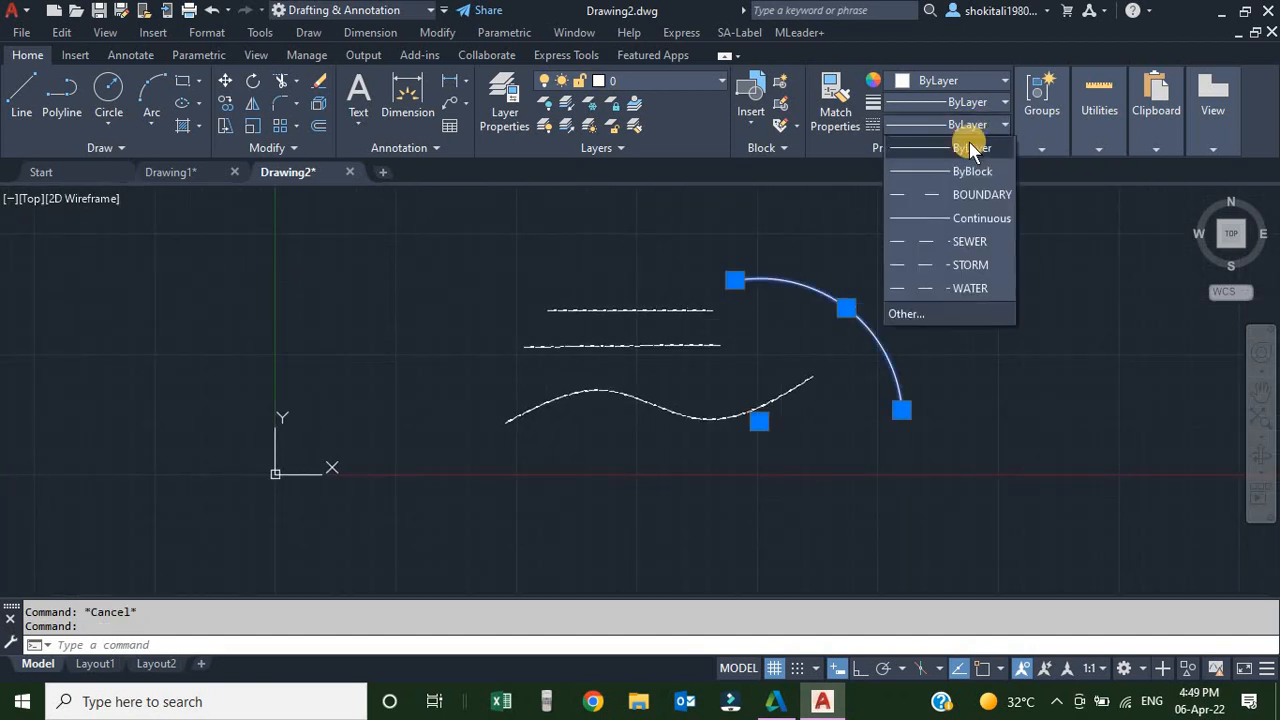
pyautogui.click(967, 197)
pyautogui.scroll(8, 791, 277)
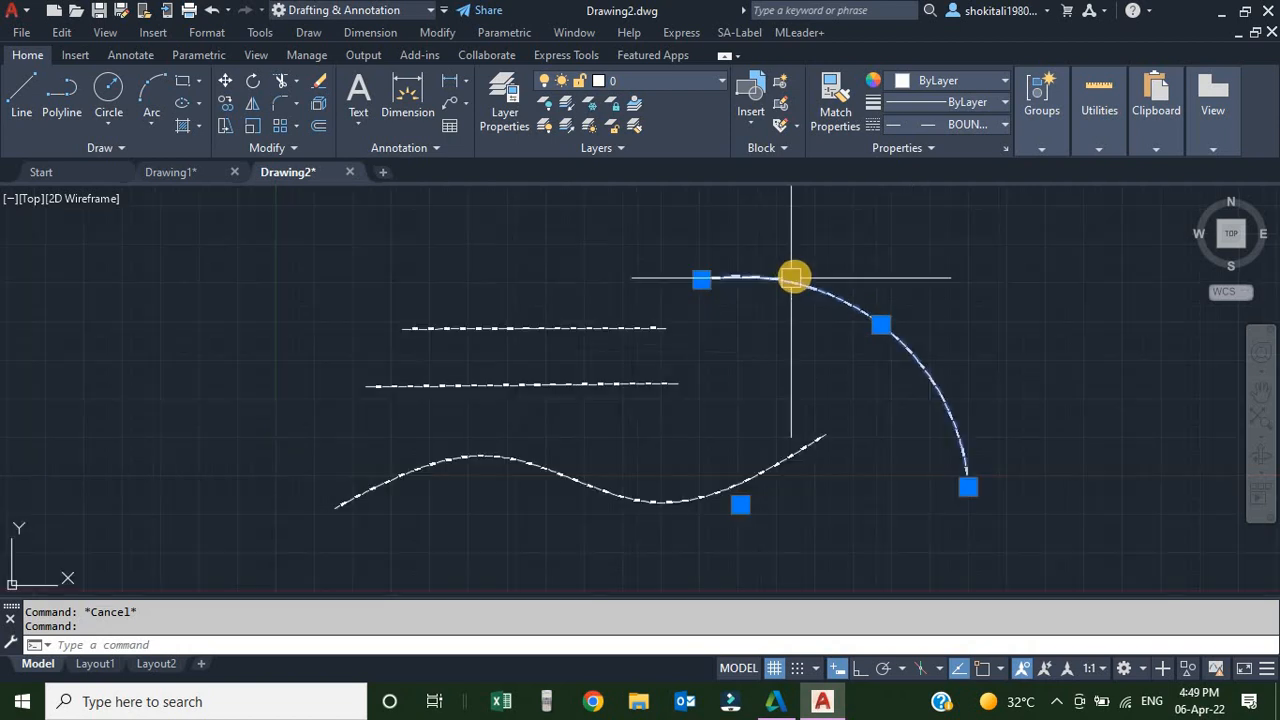
pyautogui.scroll(-6, 511, 297)
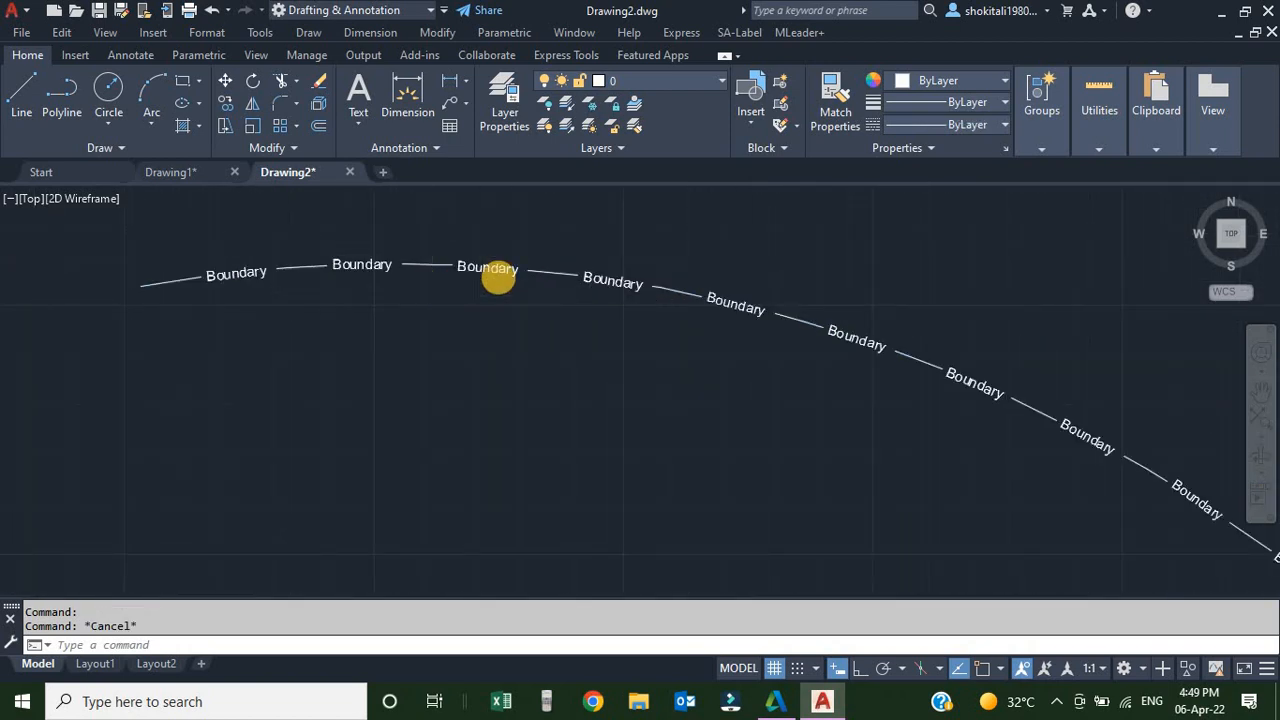
pyautogui.scroll(4, 750, 382)
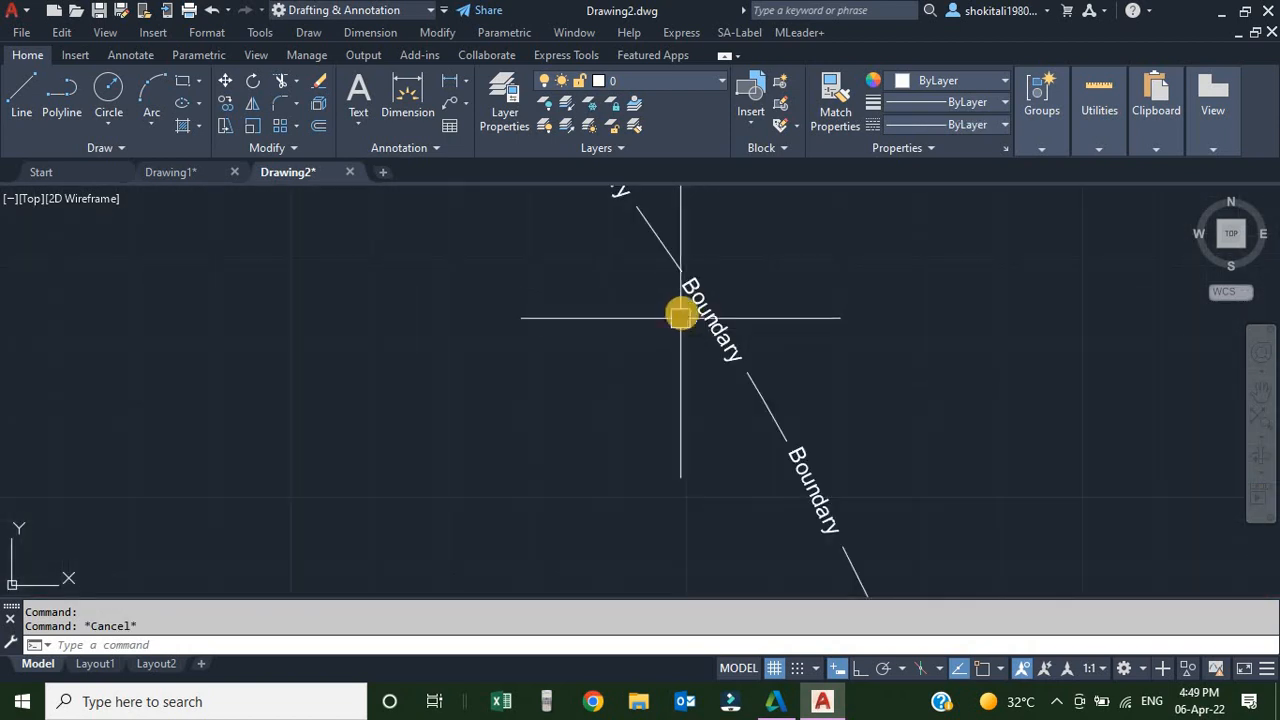
pyautogui.scroll(-6, 709, 320)
pyautogui.scroll(3, 543, 322)
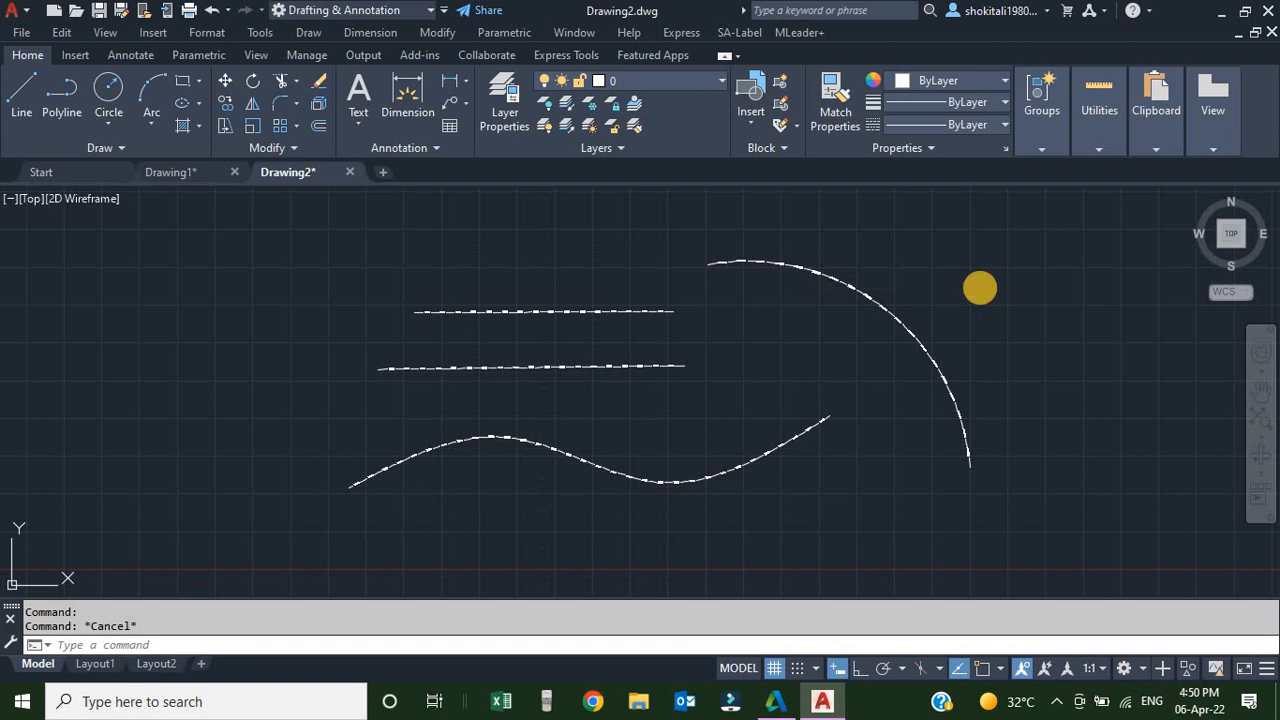
# Save the drawing as Line types 101 in the line types folder on drive F, keeping the AutoCAD 2018 format
pyautogui.hotkey('ctrl', 'shift', 's')
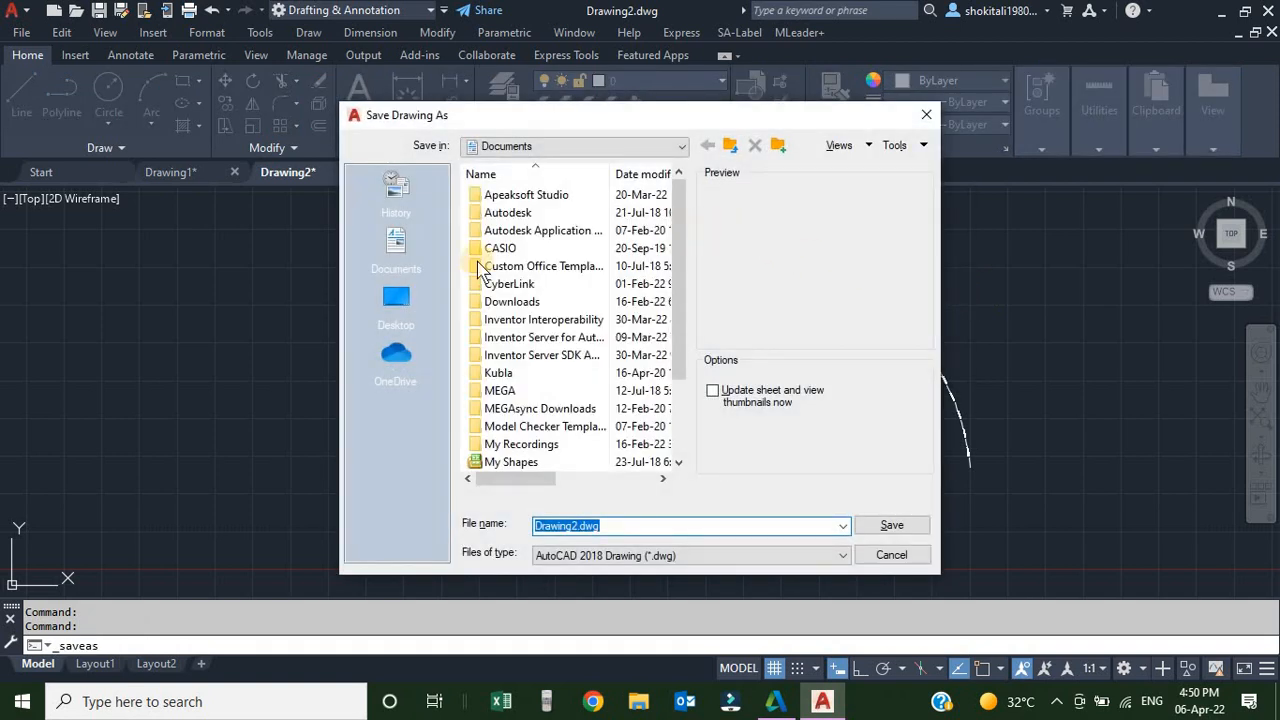
pyautogui.click(614, 145)
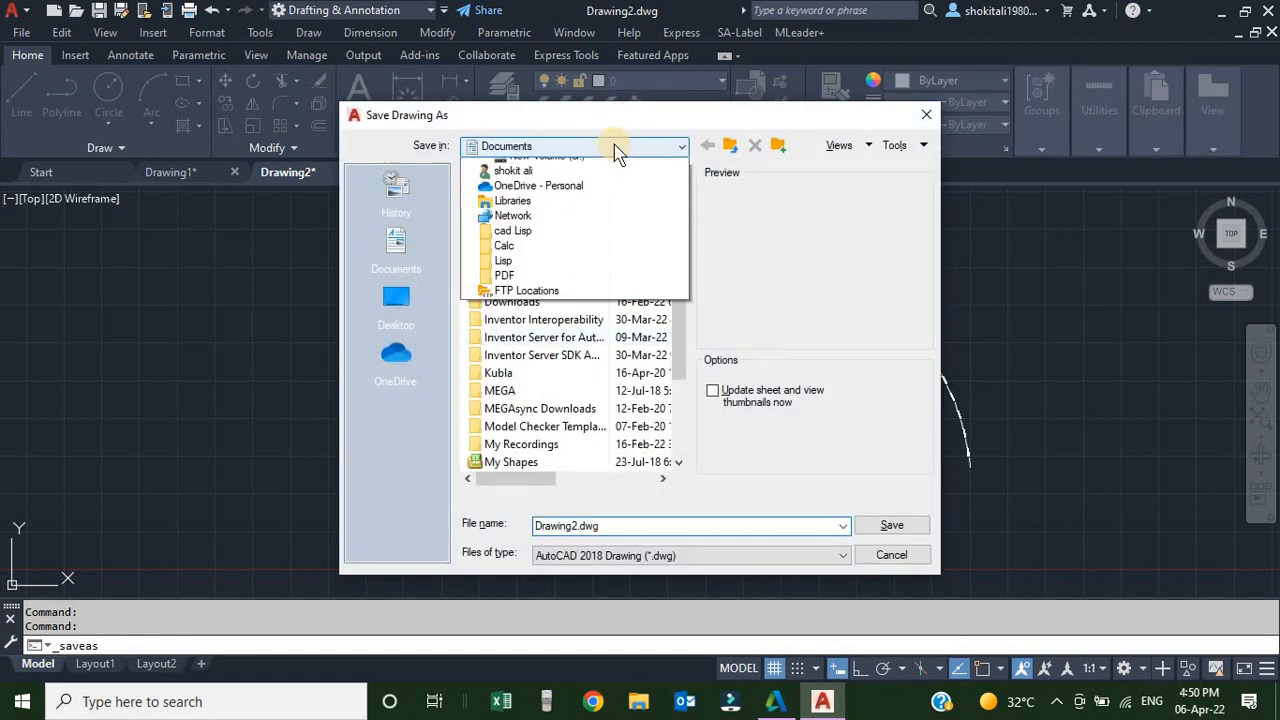
pyautogui.click(577, 295)
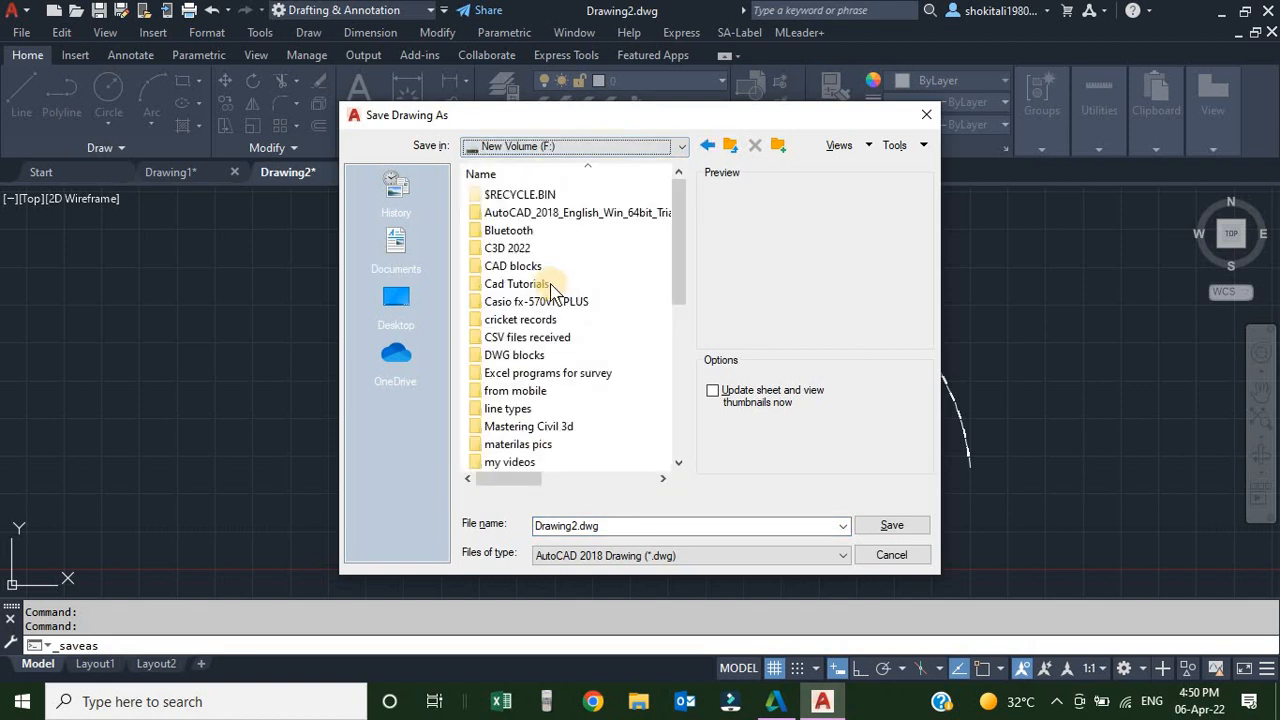
pyautogui.click(531, 268)
pyautogui.click(512, 408)
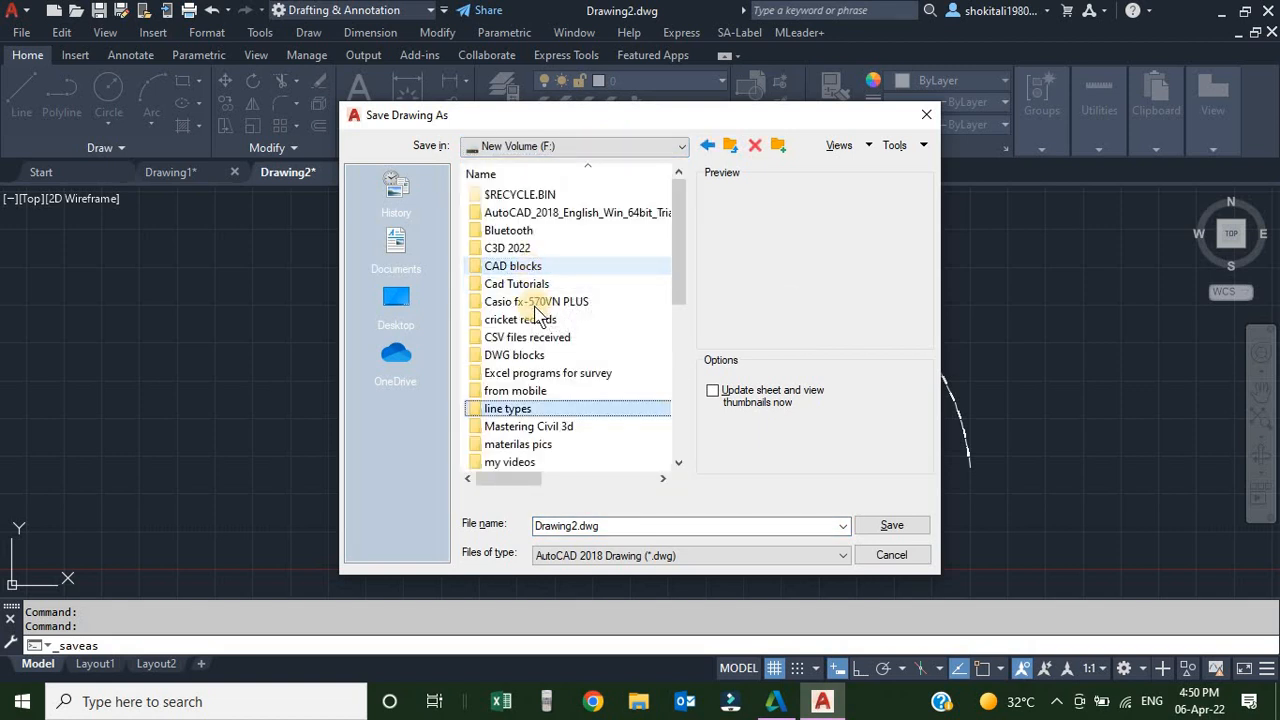
pyautogui.doubleClick(512, 408)
pyautogui.doubleClick(621, 528)
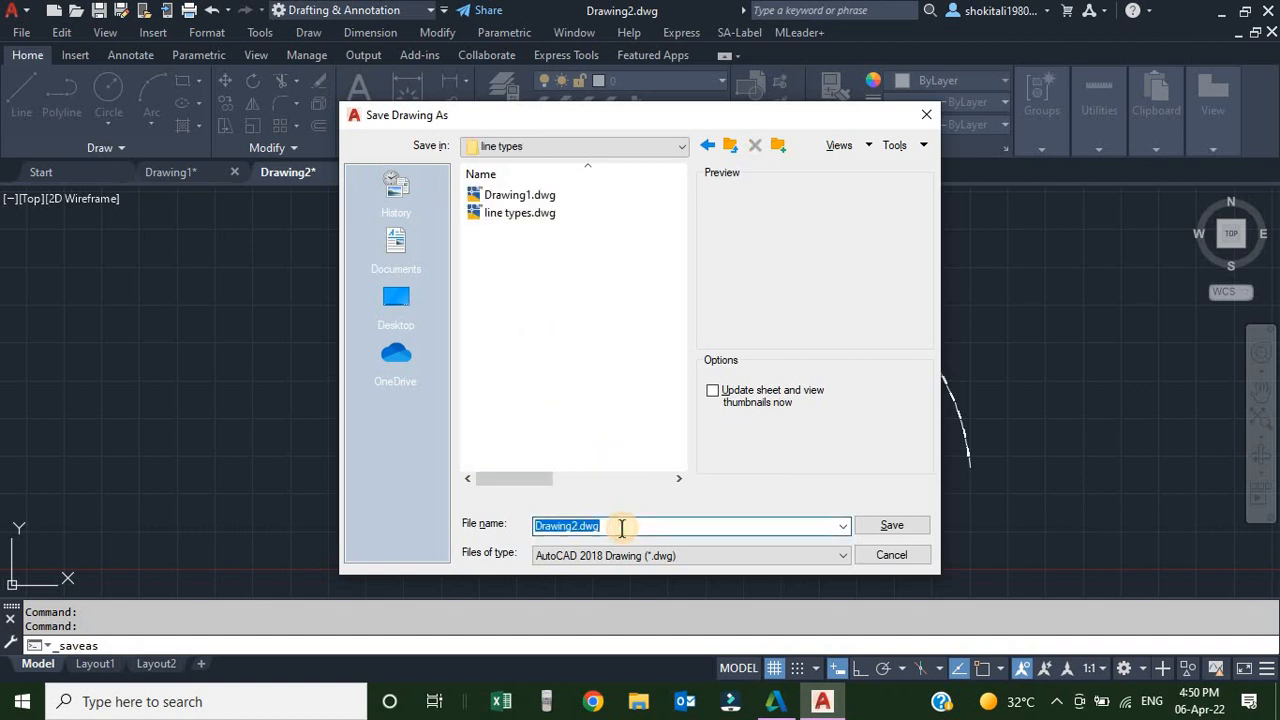
pyautogui.write('Line typ')
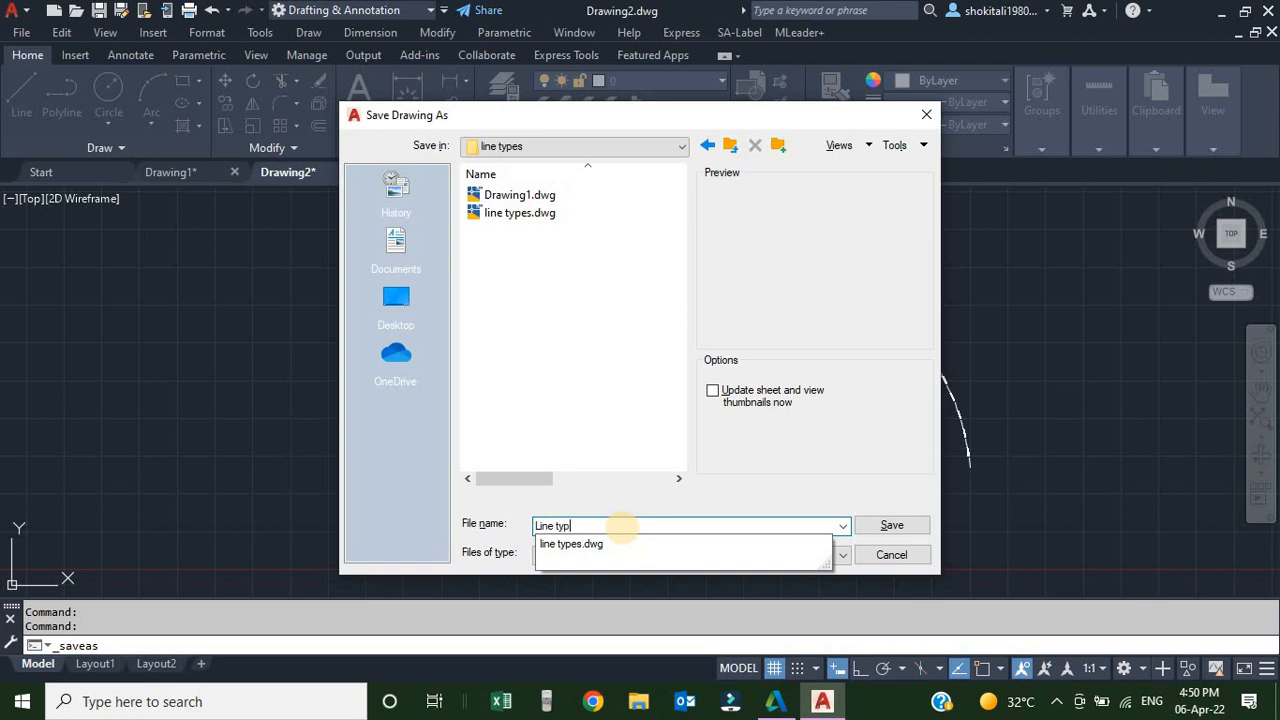
pyautogui.write('es 101')
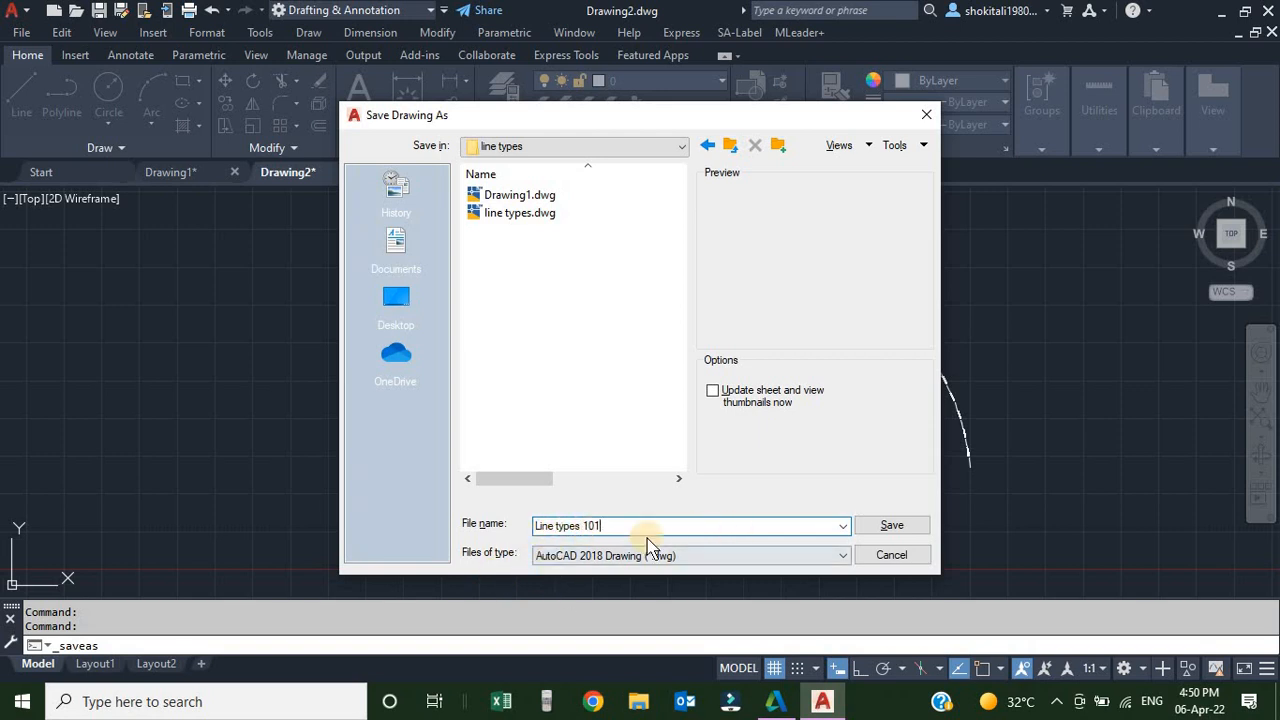
pyautogui.click(892, 527)
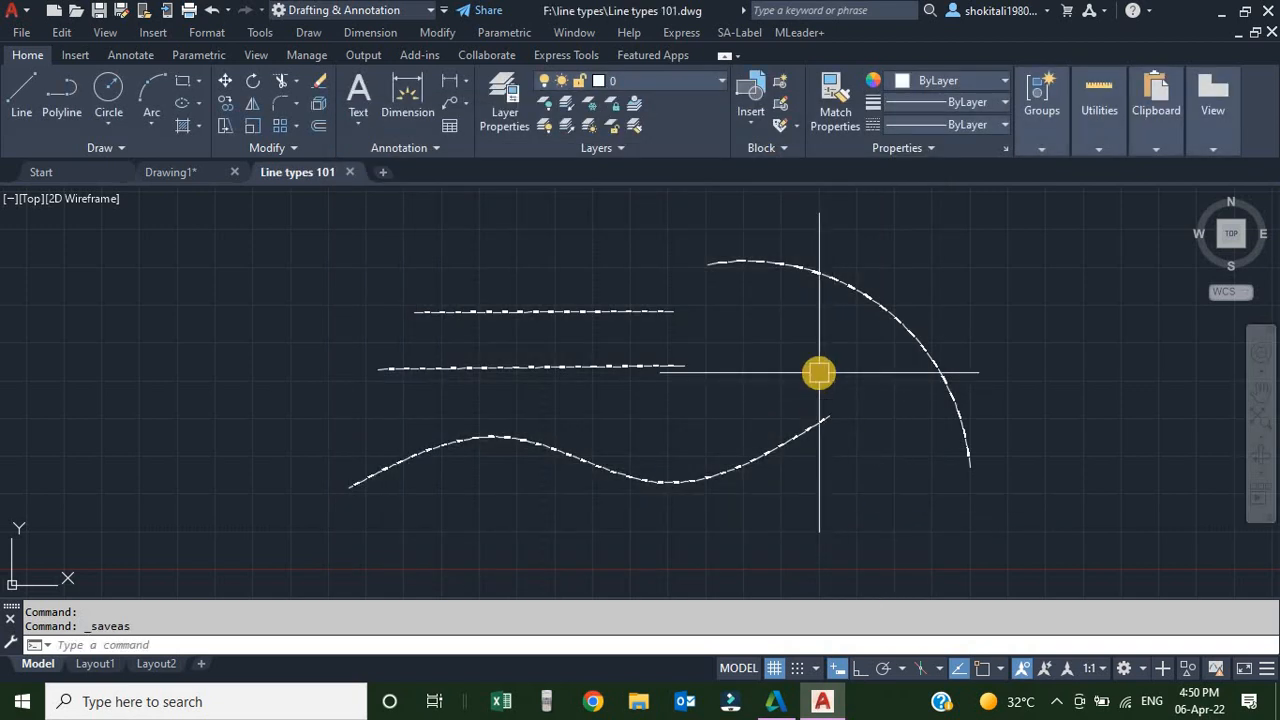
# Load the application linout.vlx from the Lisp folder, allowing it to load once, and close the application loader
pyautogui.write('ap')
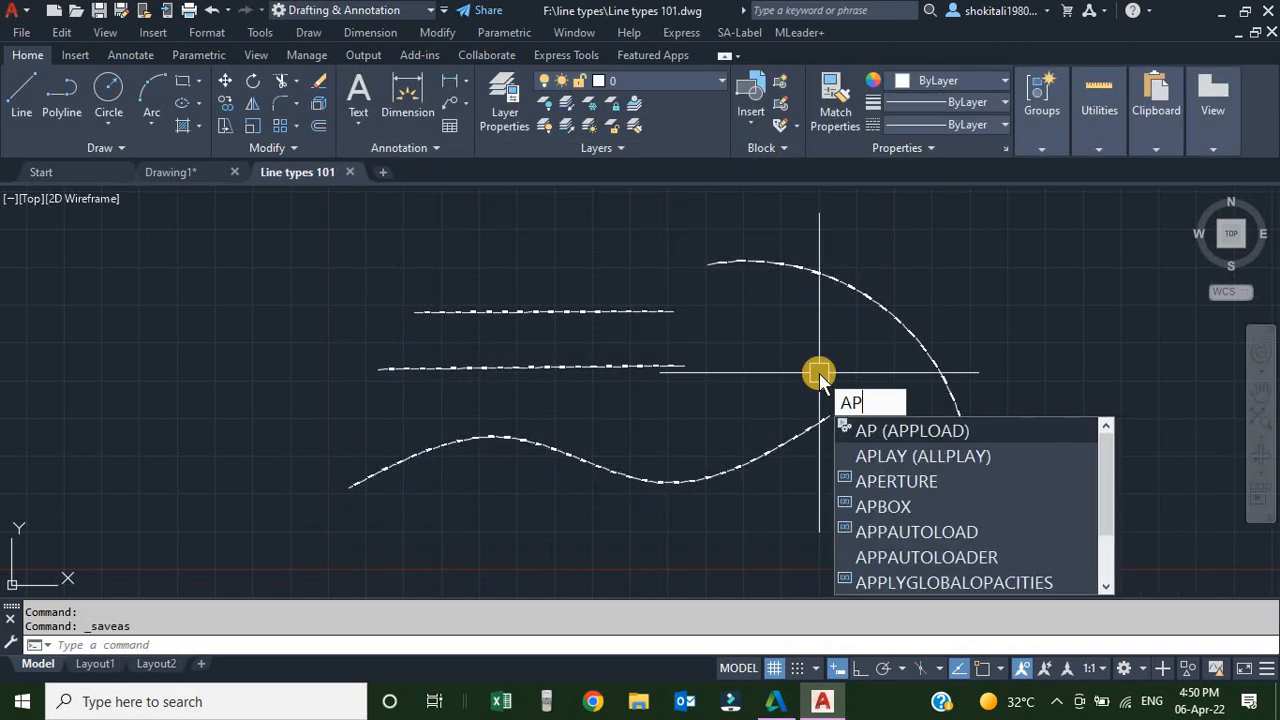
pyautogui.press('Return')
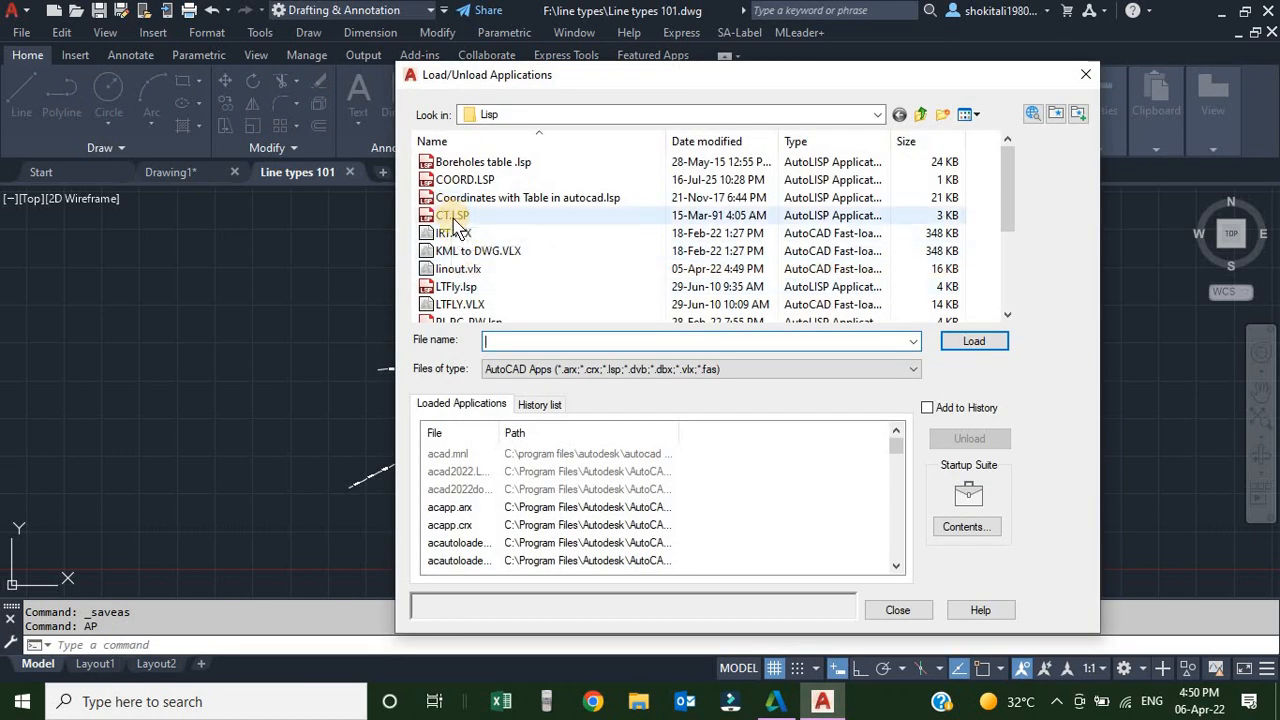
pyautogui.click(452, 218)
pyautogui.click(462, 269)
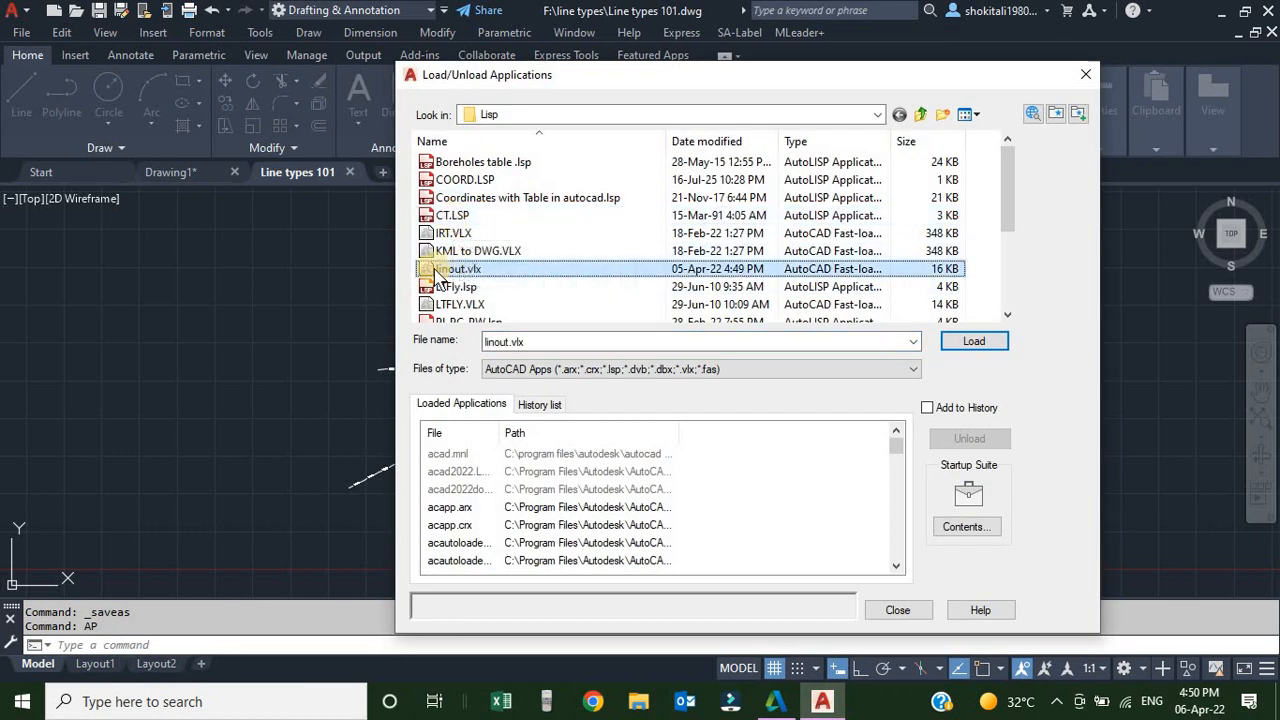
pyautogui.click(470, 270)
pyautogui.click(508, 273)
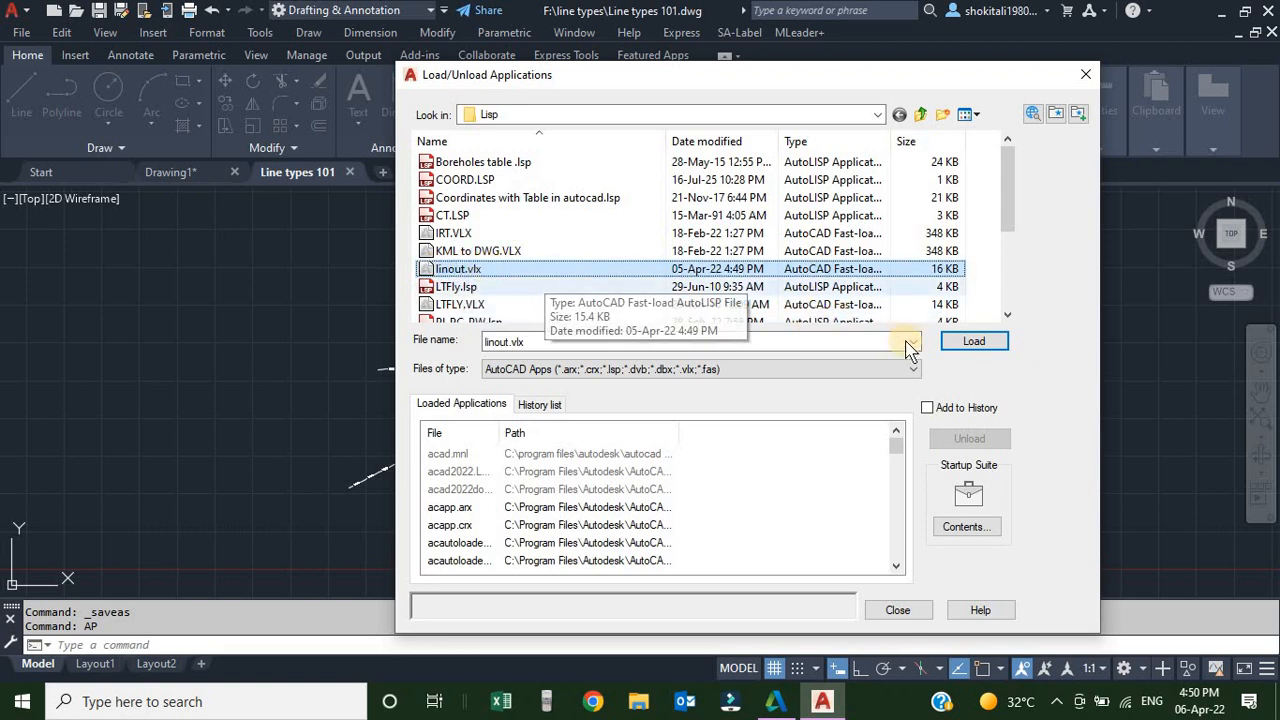
pyautogui.click(974, 342)
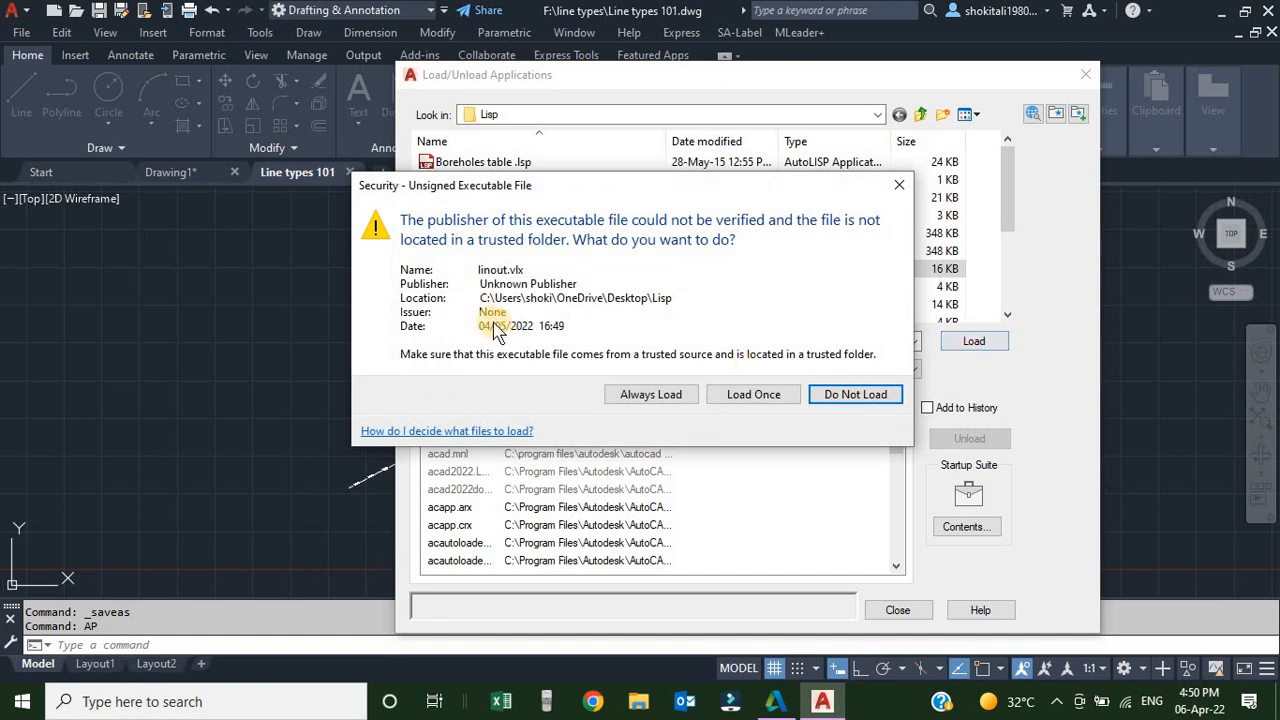
pyautogui.click(757, 394)
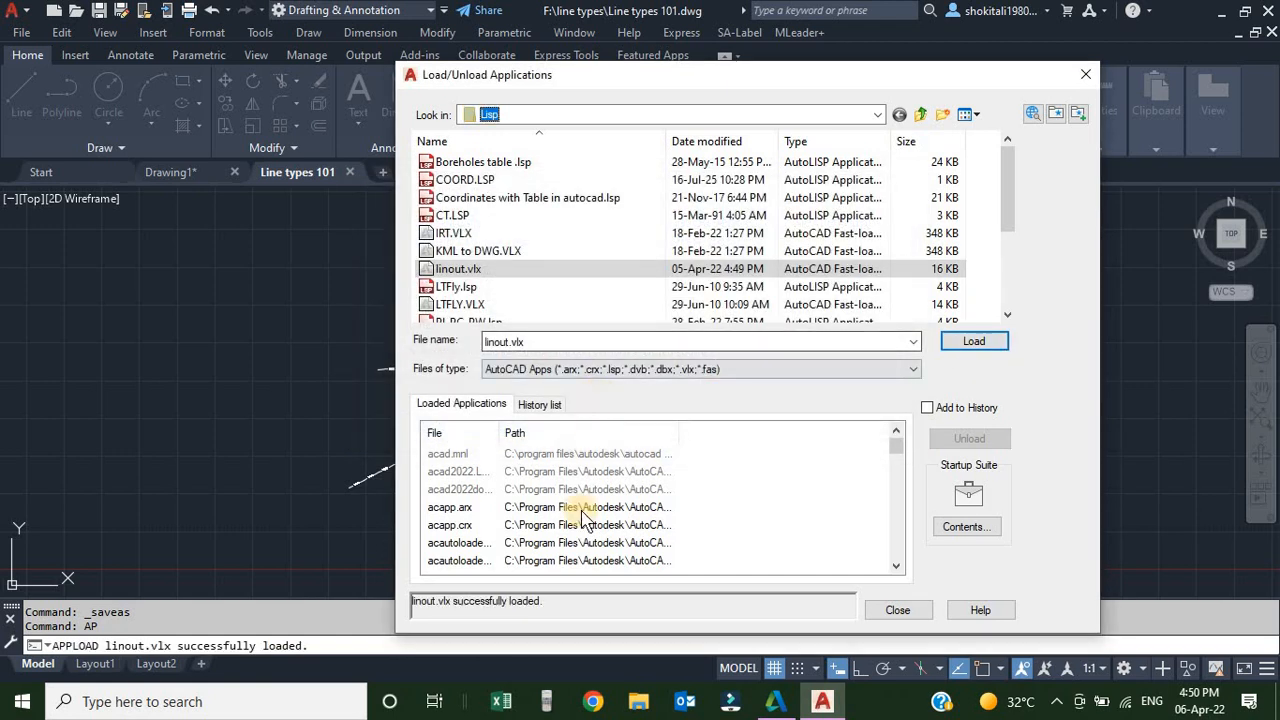
pyautogui.click(912, 608)
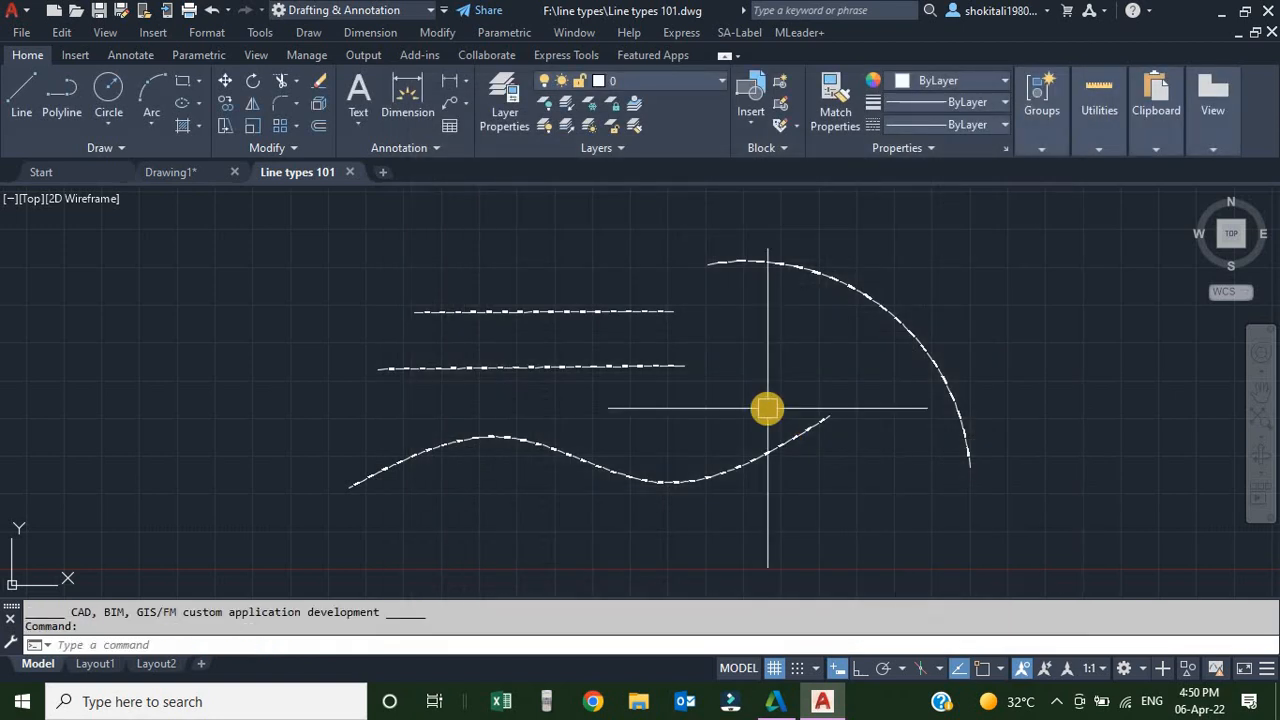
# Run the LINOUT command to export the drawing's linetypes to a linetype file
pyautogui.write('LI')
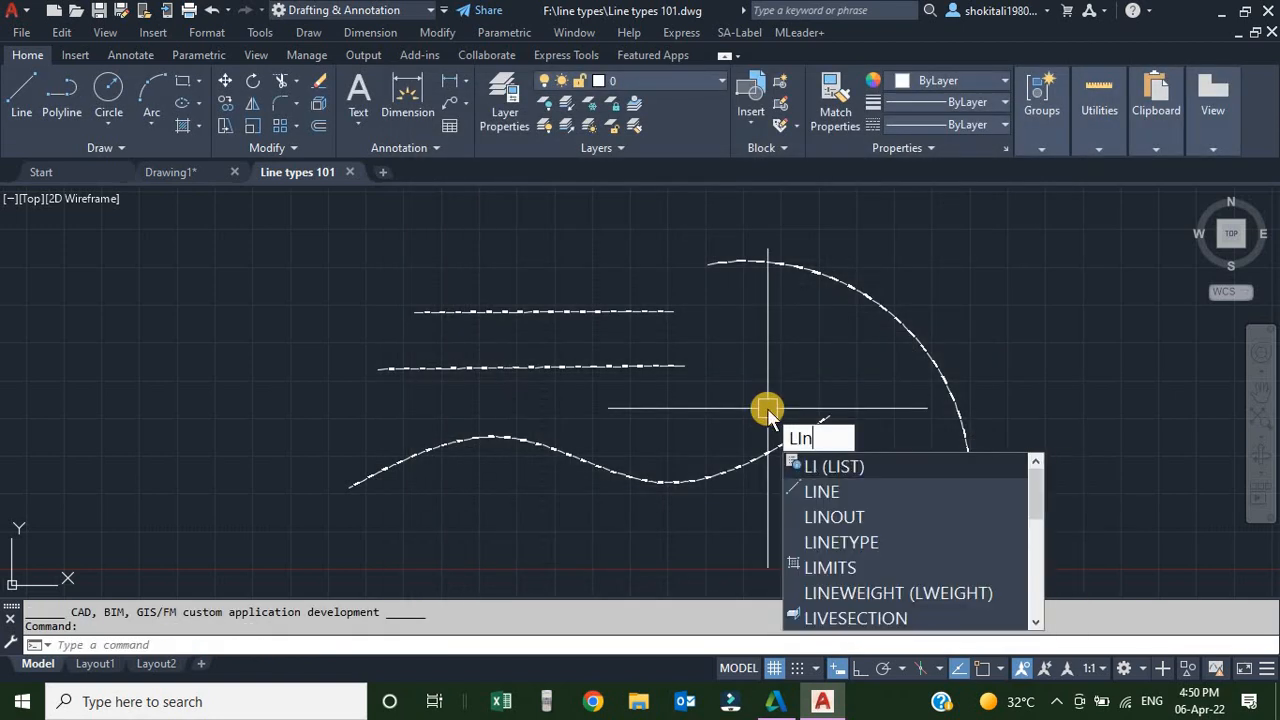
pyautogui.write('nout')
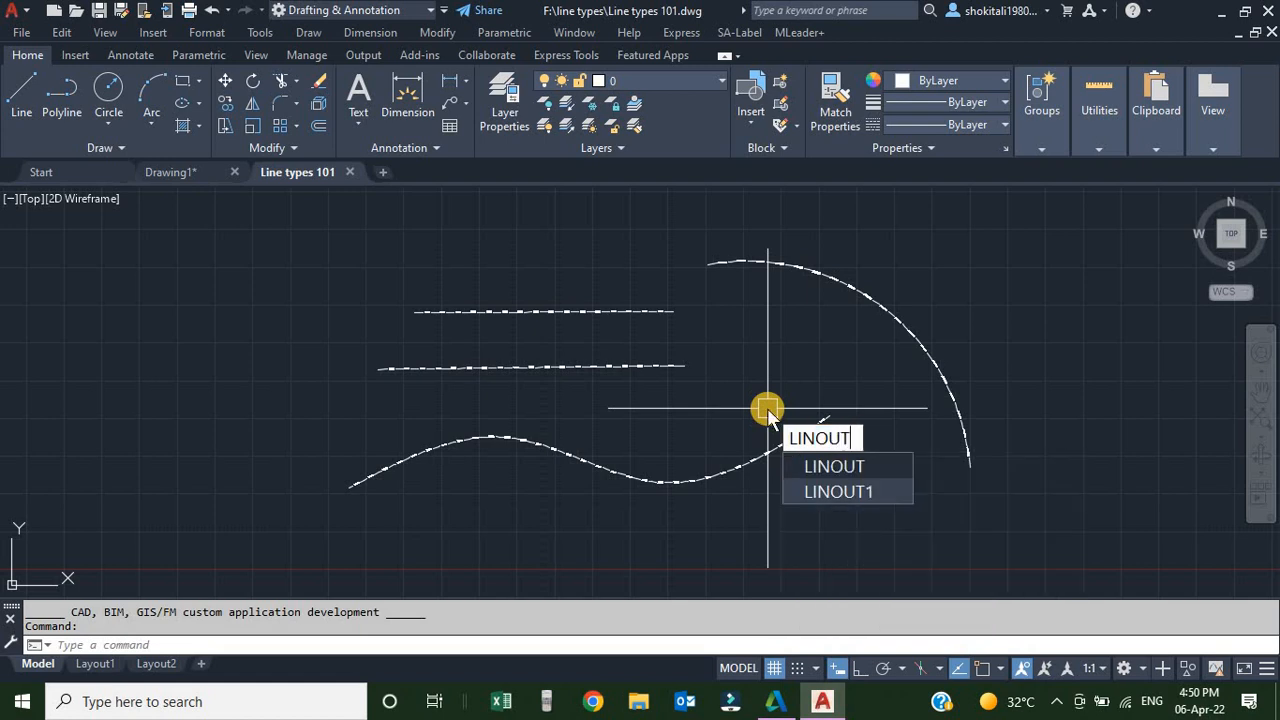
pyautogui.press('Return')
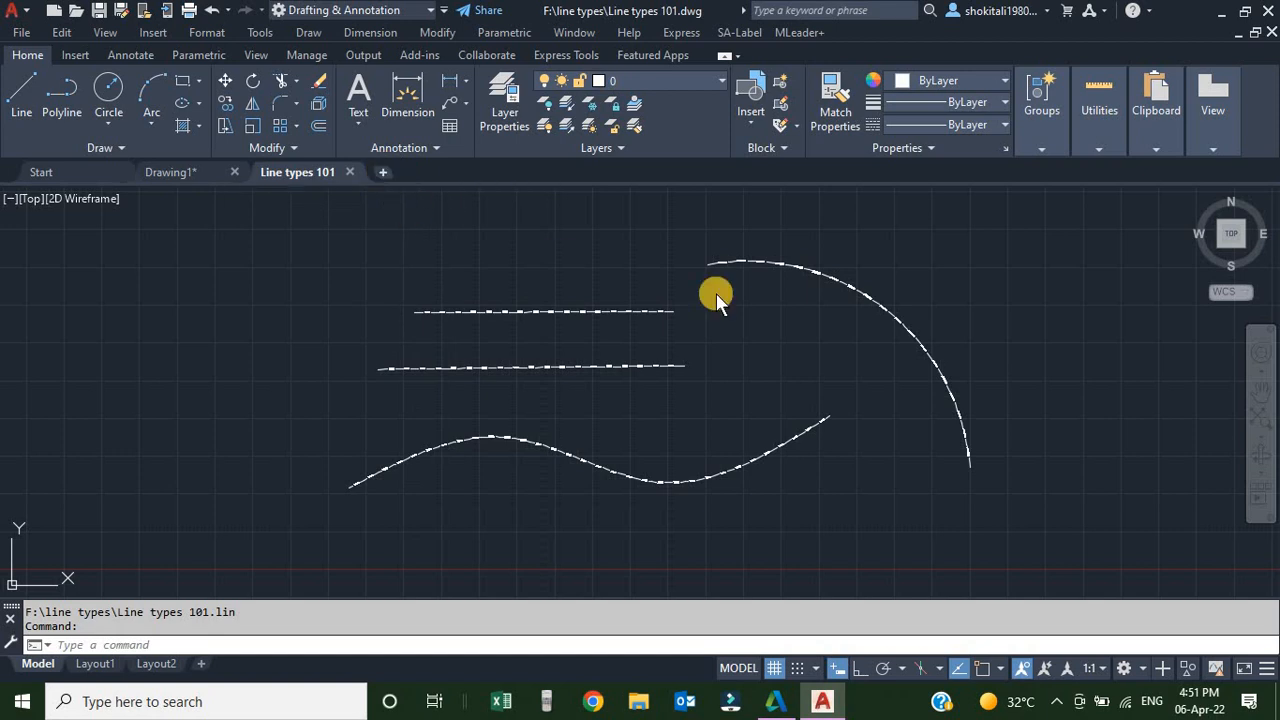
# In a new drawing, check the available linetypes and open the Load or Reload Linetypes dialog from the Linetype Manager
pyautogui.click(956, 124)
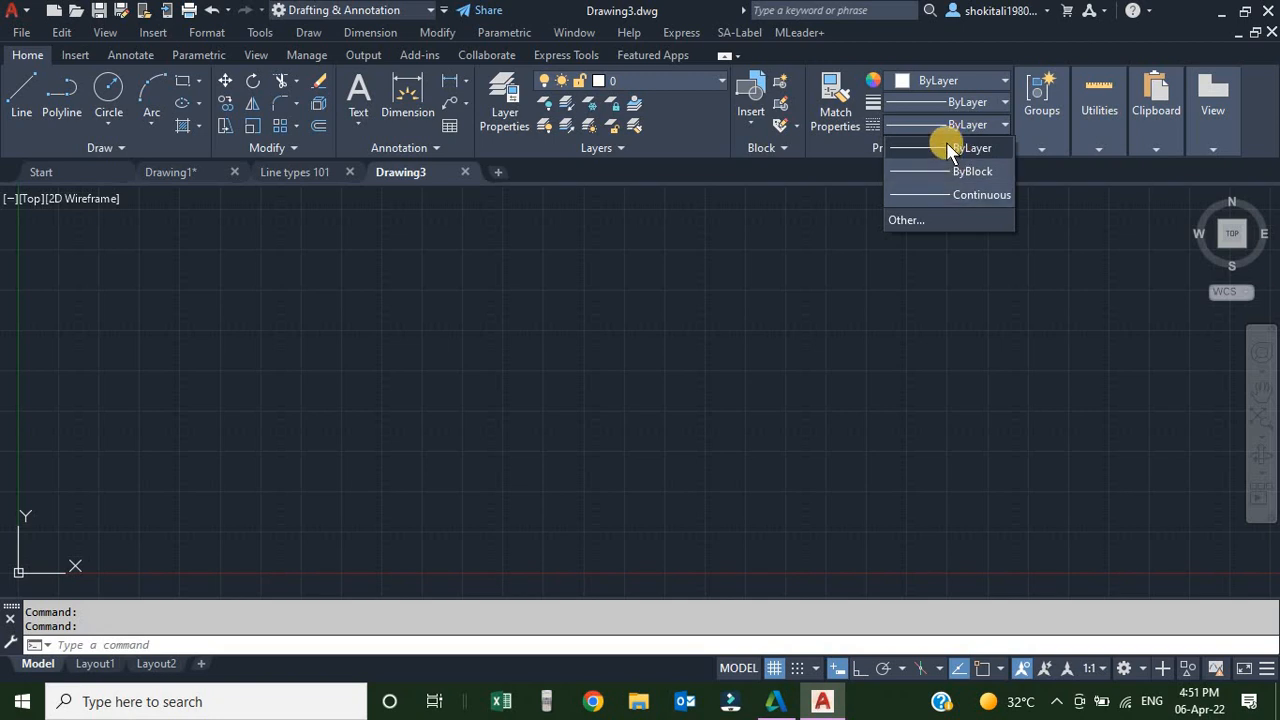
pyautogui.click(651, 272)
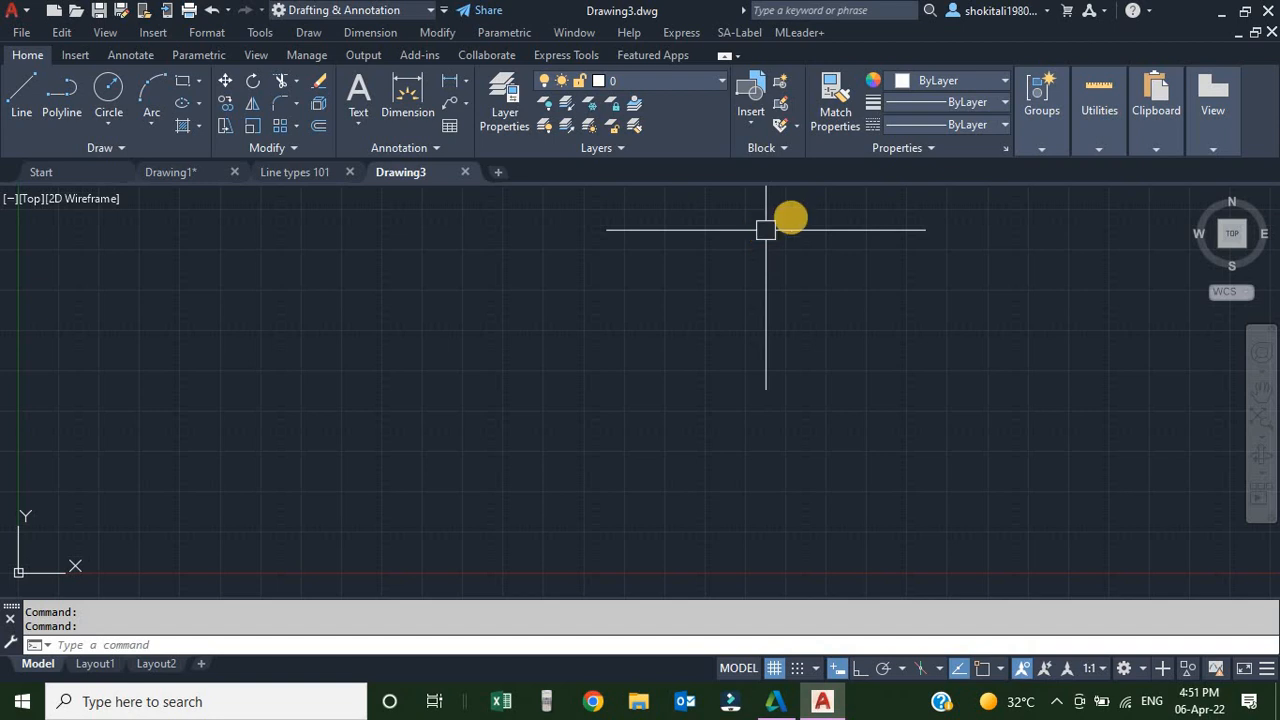
pyautogui.click(959, 128)
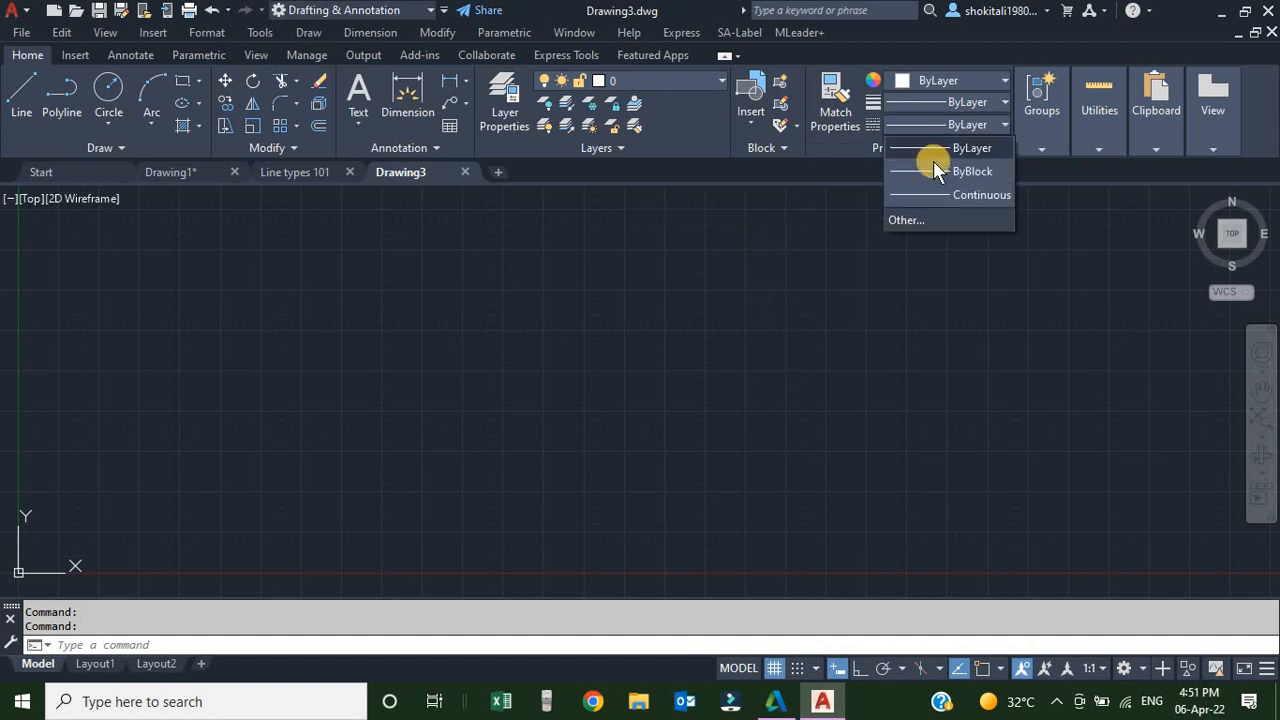
pyautogui.click(906, 220)
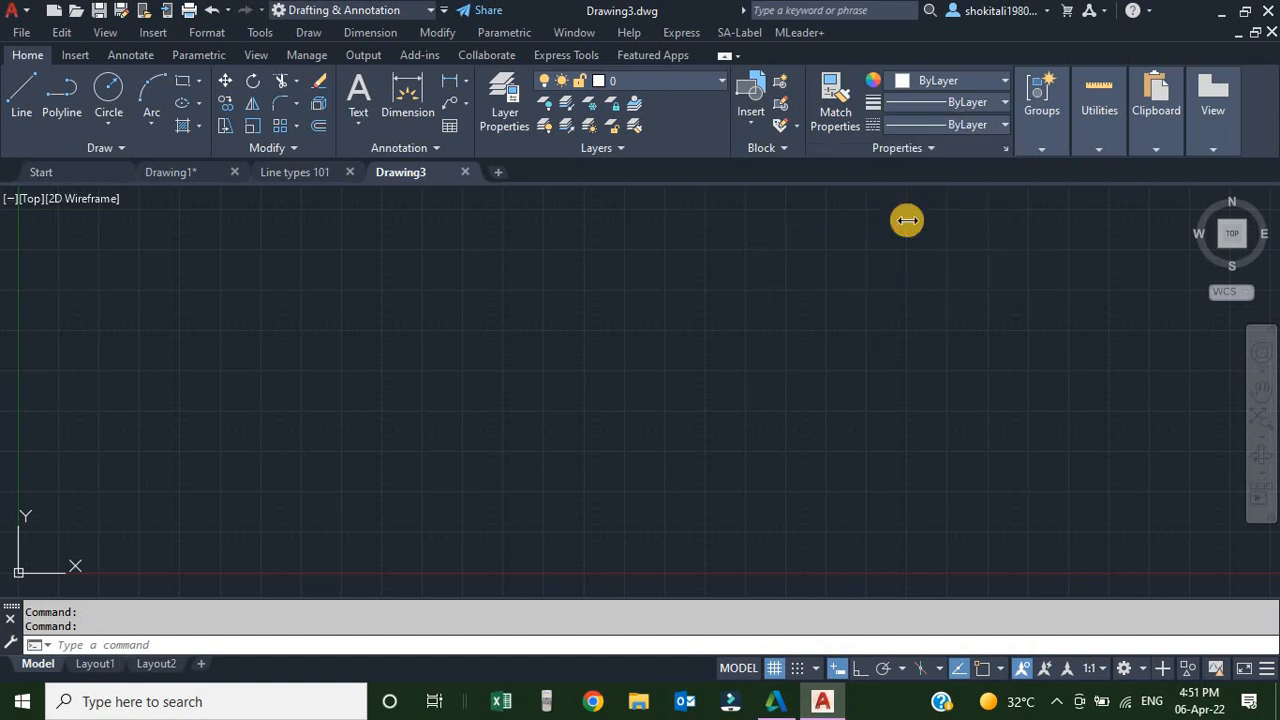
pyautogui.click(781, 195)
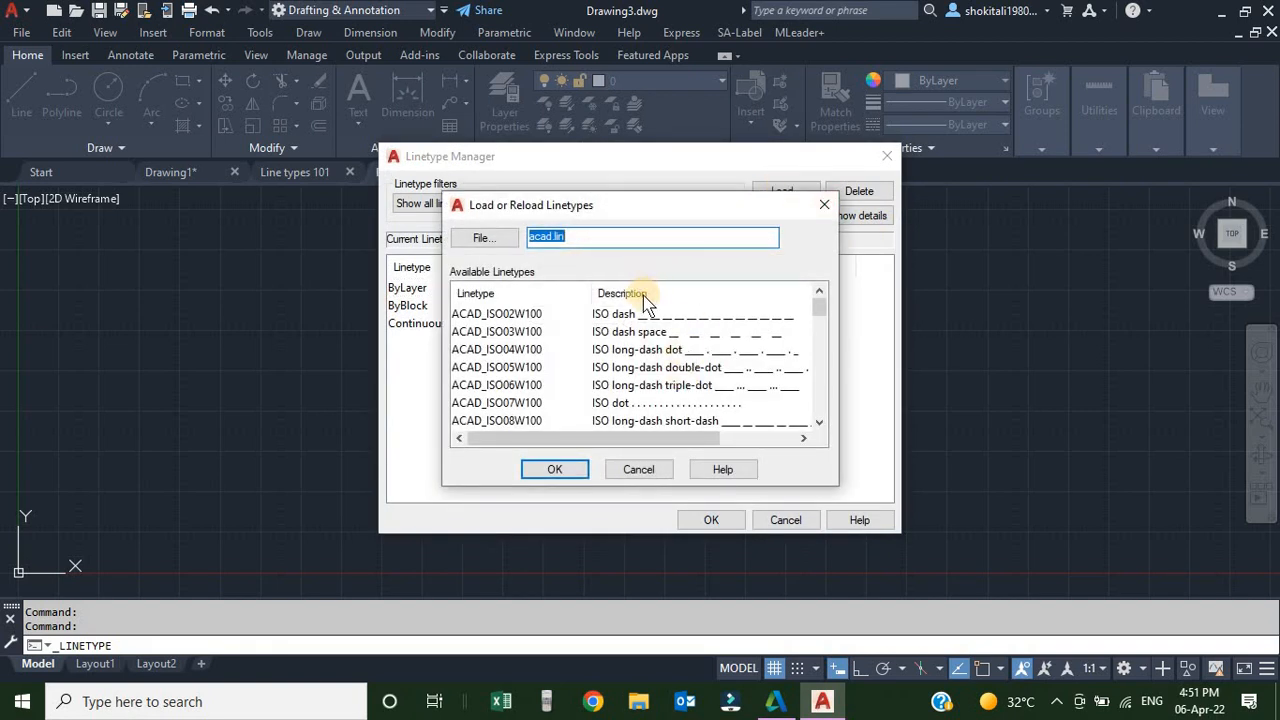
# Choose Line types 101.lin from the line types folder on drive F as the linetype file
pyautogui.click(499, 240)
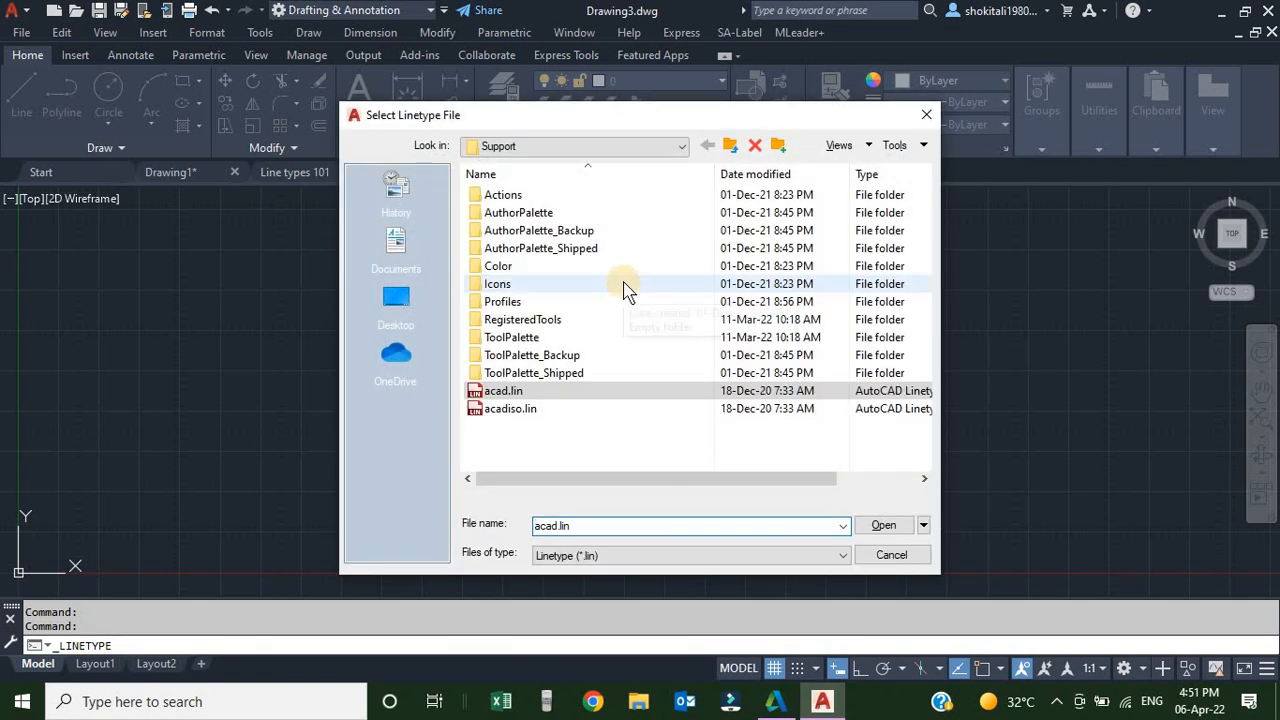
pyautogui.click(660, 146)
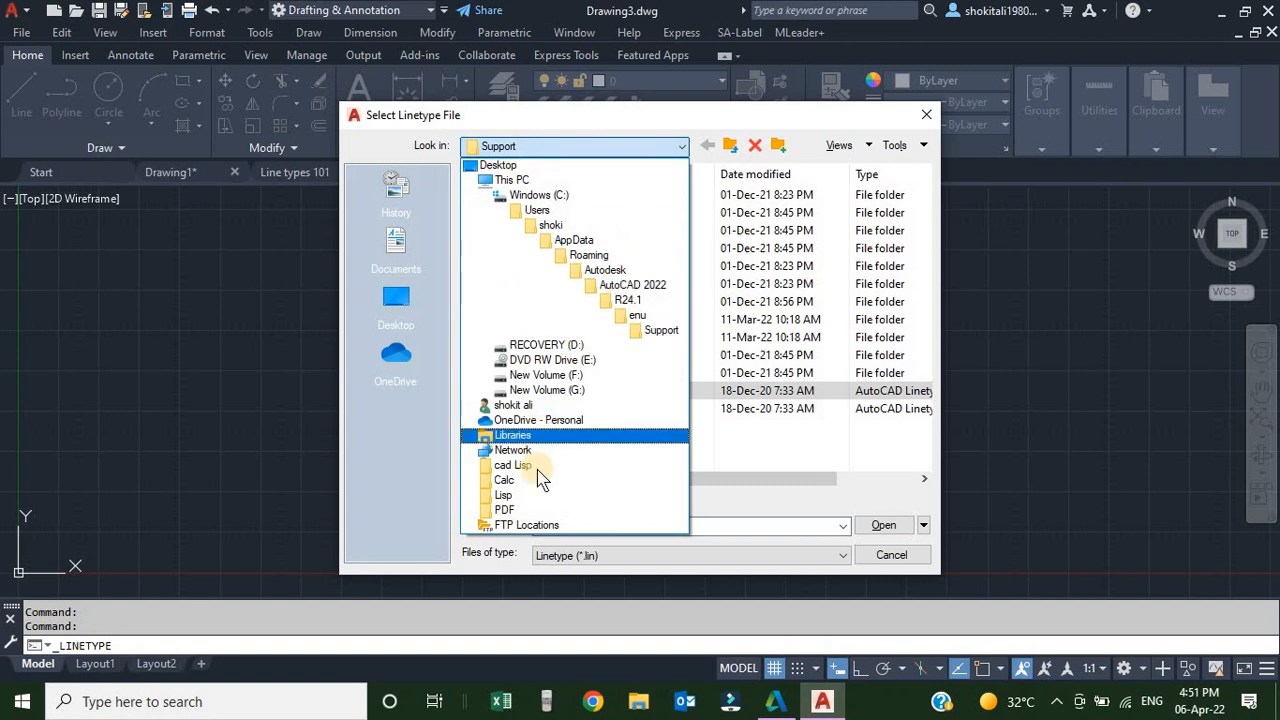
pyautogui.click(560, 376)
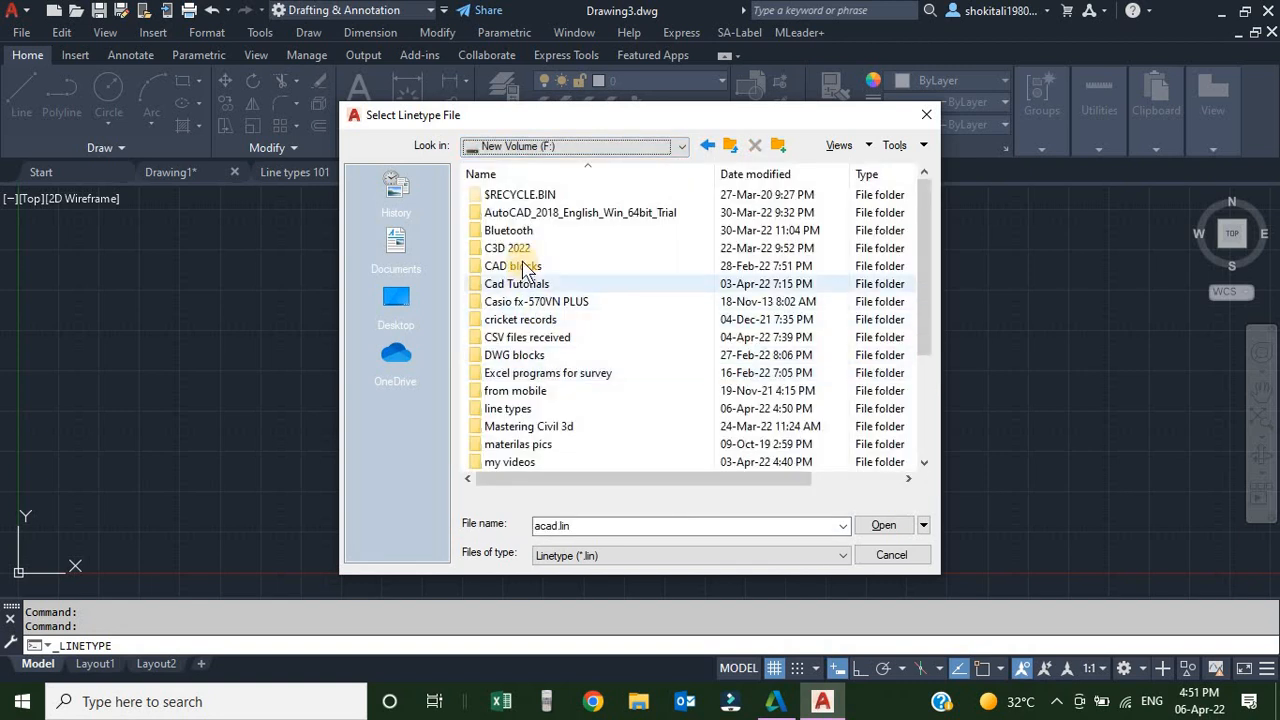
pyautogui.scroll(-3, 510, 275)
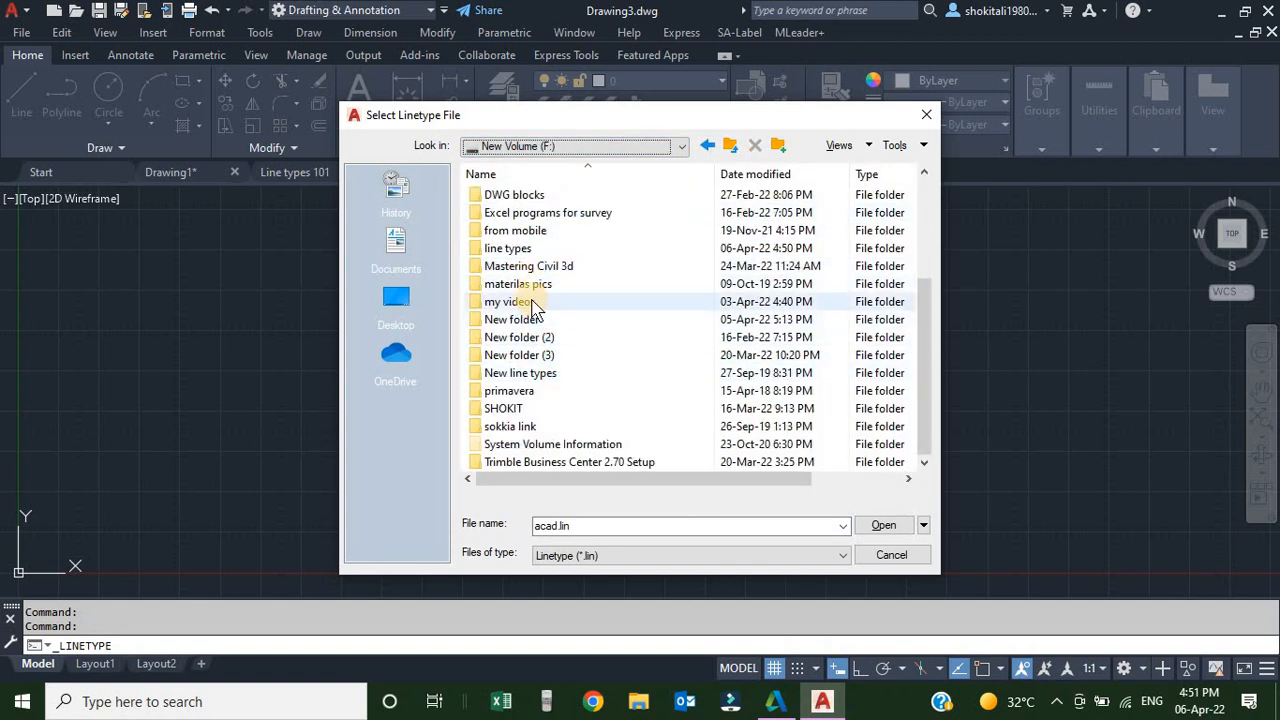
pyautogui.doubleClick(510, 248)
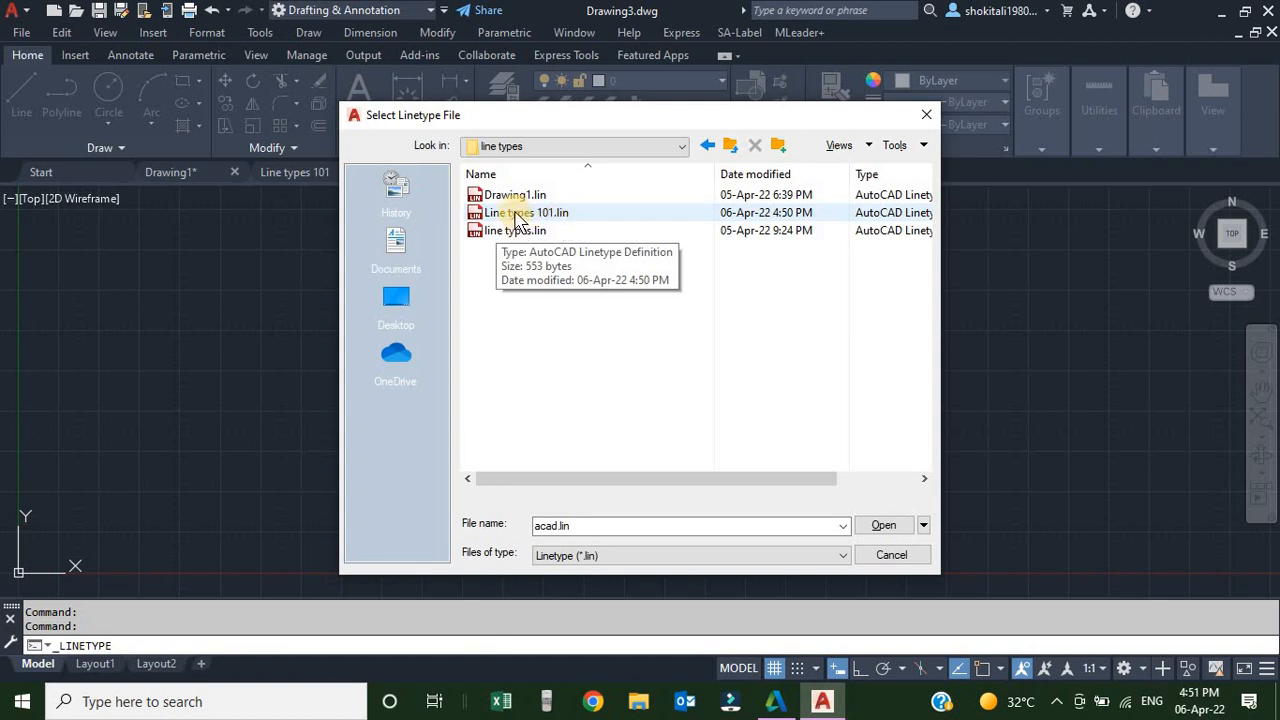
pyautogui.click(516, 214)
pyautogui.click(884, 528)
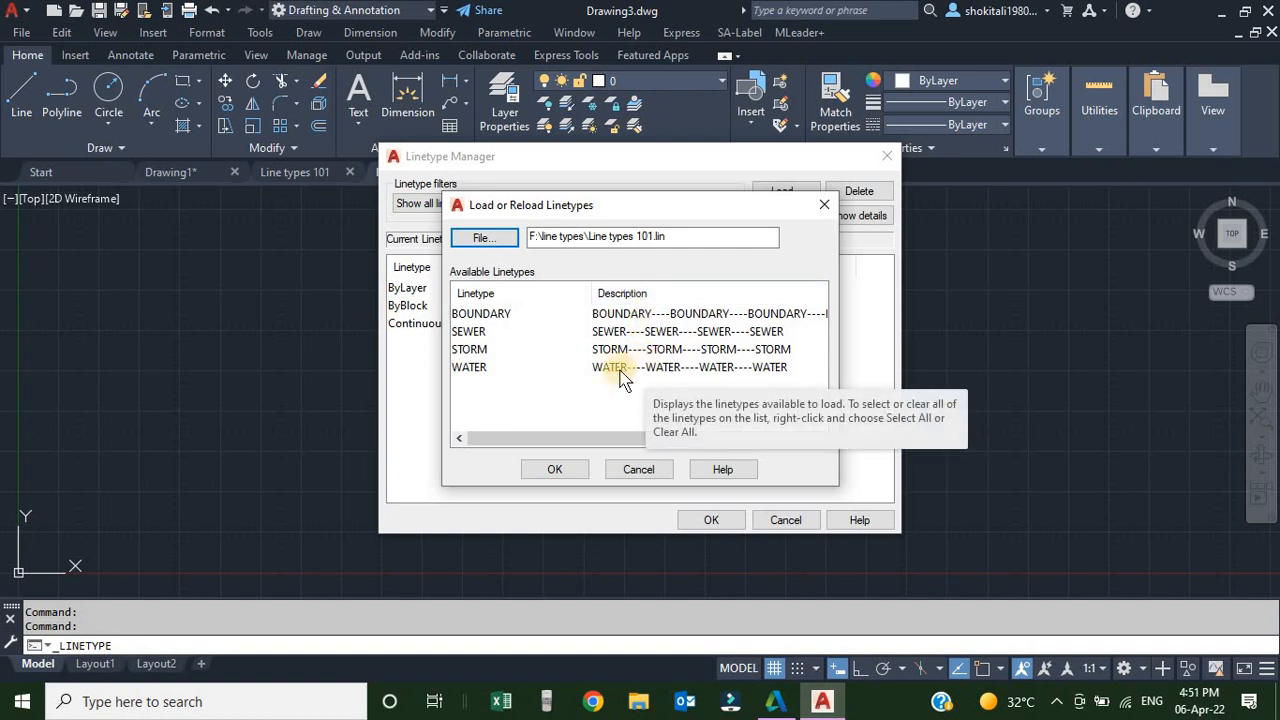
# Load the BOUNDARY, SEWER, STORM and WATER linetypes into the drawing and accept the Linetype Manager
pyautogui.click(620, 372)
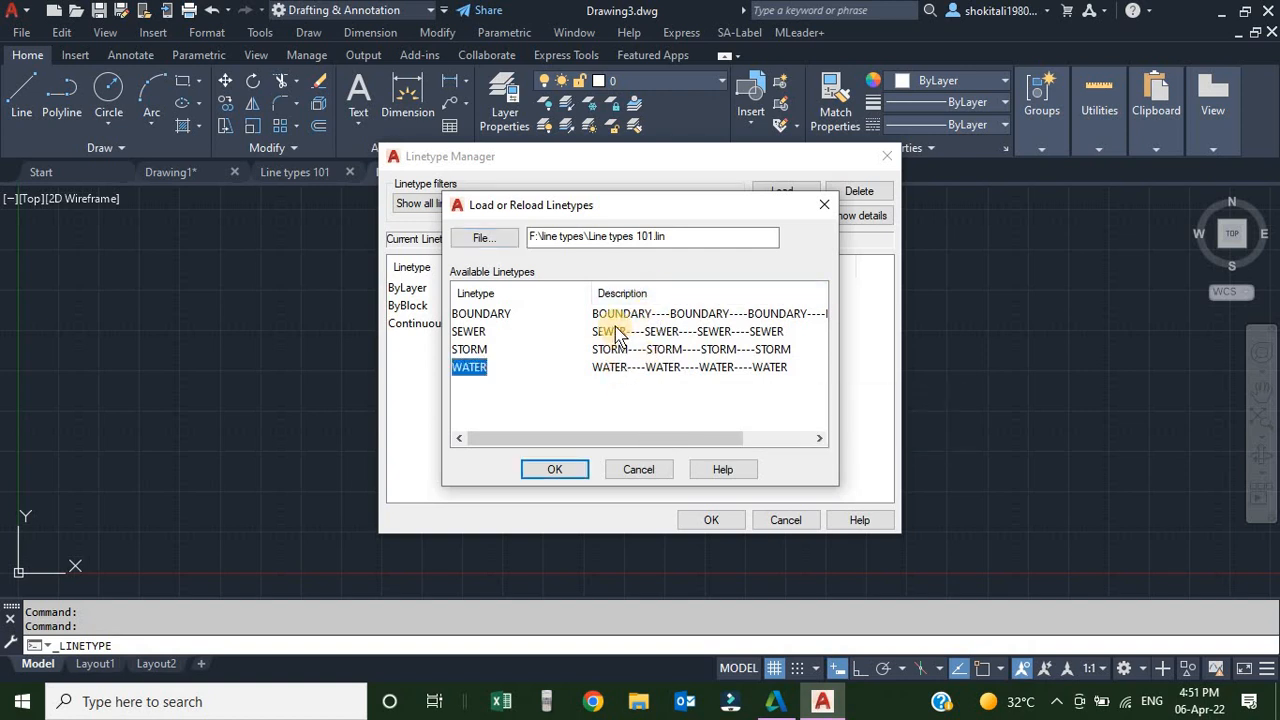
pyautogui.keyDown('shift'); pyautogui.click(484, 314); pyautogui.keyUp('shift')
pyautogui.click(558, 474)
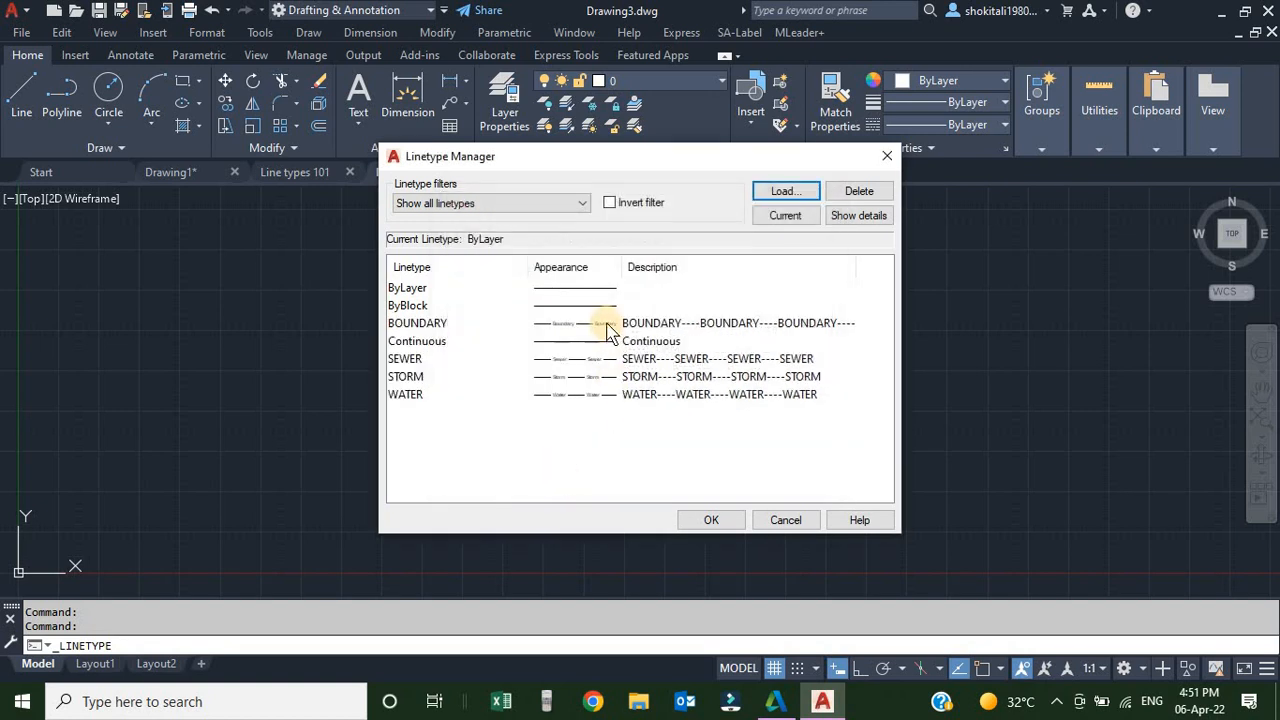
pyautogui.click(711, 520)
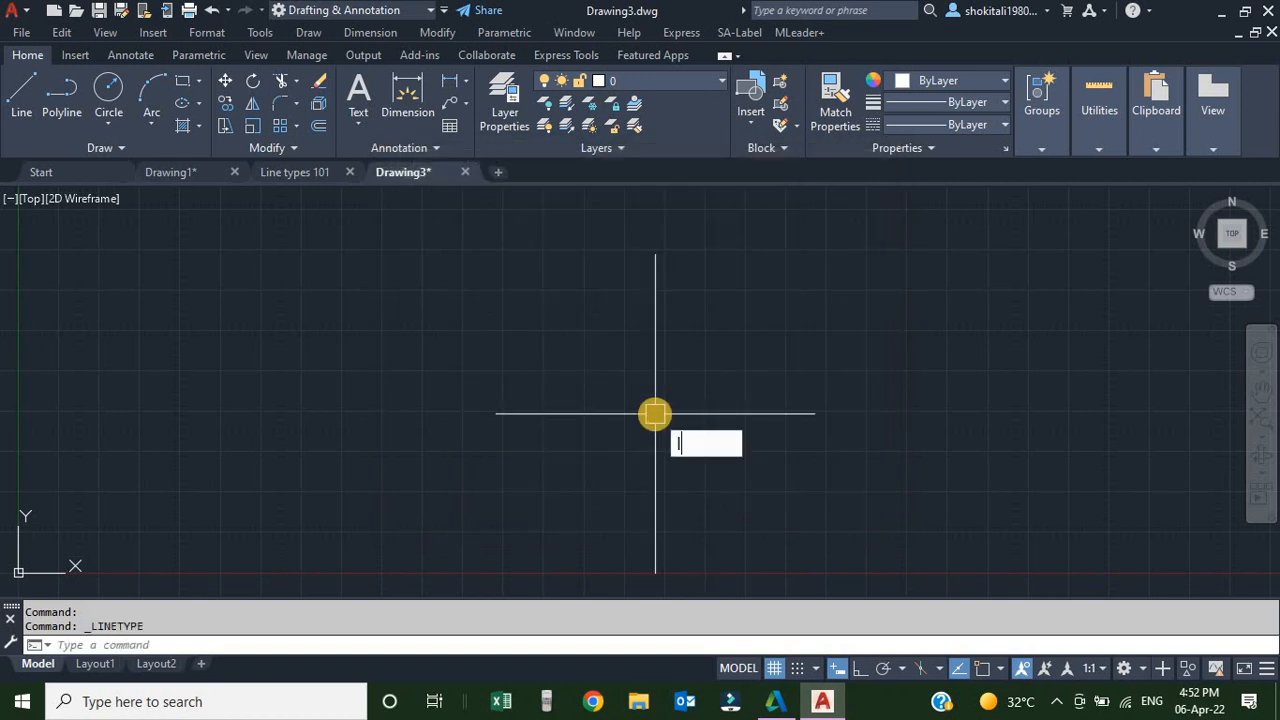
# Draw a single diagonal line rising to the right across the middle of the empty drawing
pyautogui.write('l')
pyautogui.press('Return')
pyautogui.click(500, 459)
pyautogui.click(813, 304)
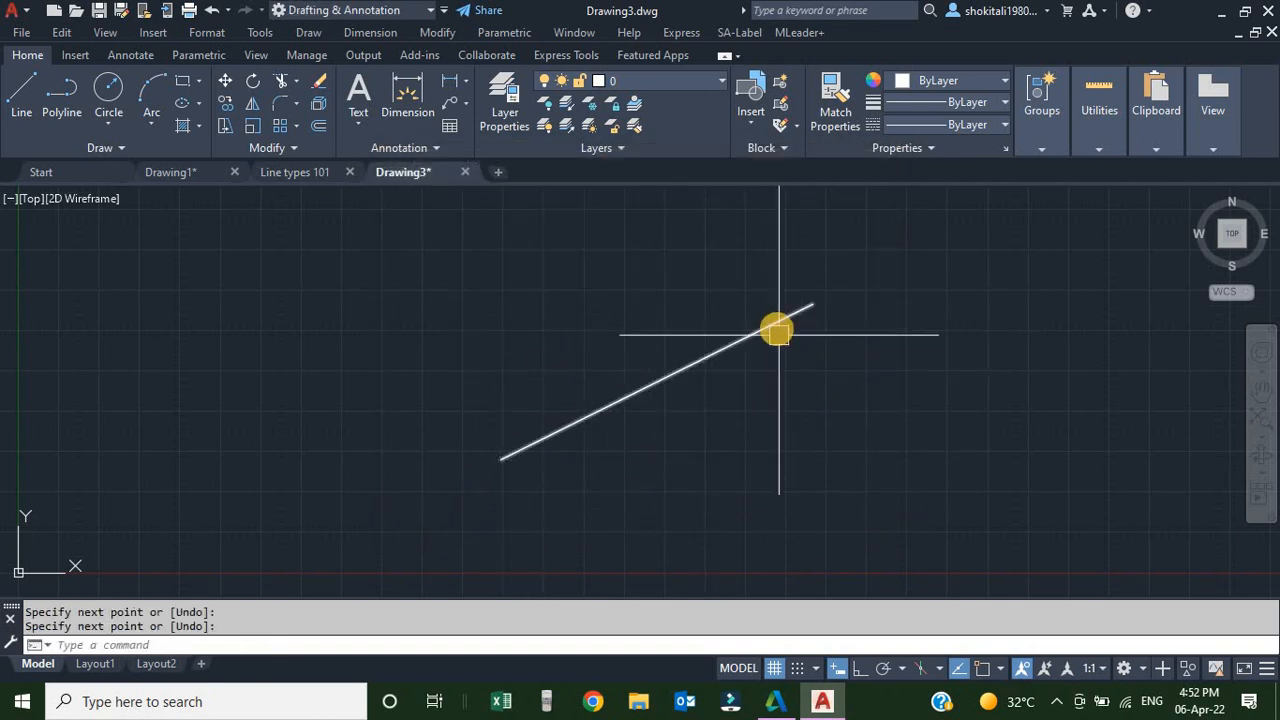
pyautogui.press('Escape')
# Assign the SEWER linetype to the diagonal line and inspect its text up close and over the whole length
pyautogui.click(777, 328)
pyautogui.click(986, 124)
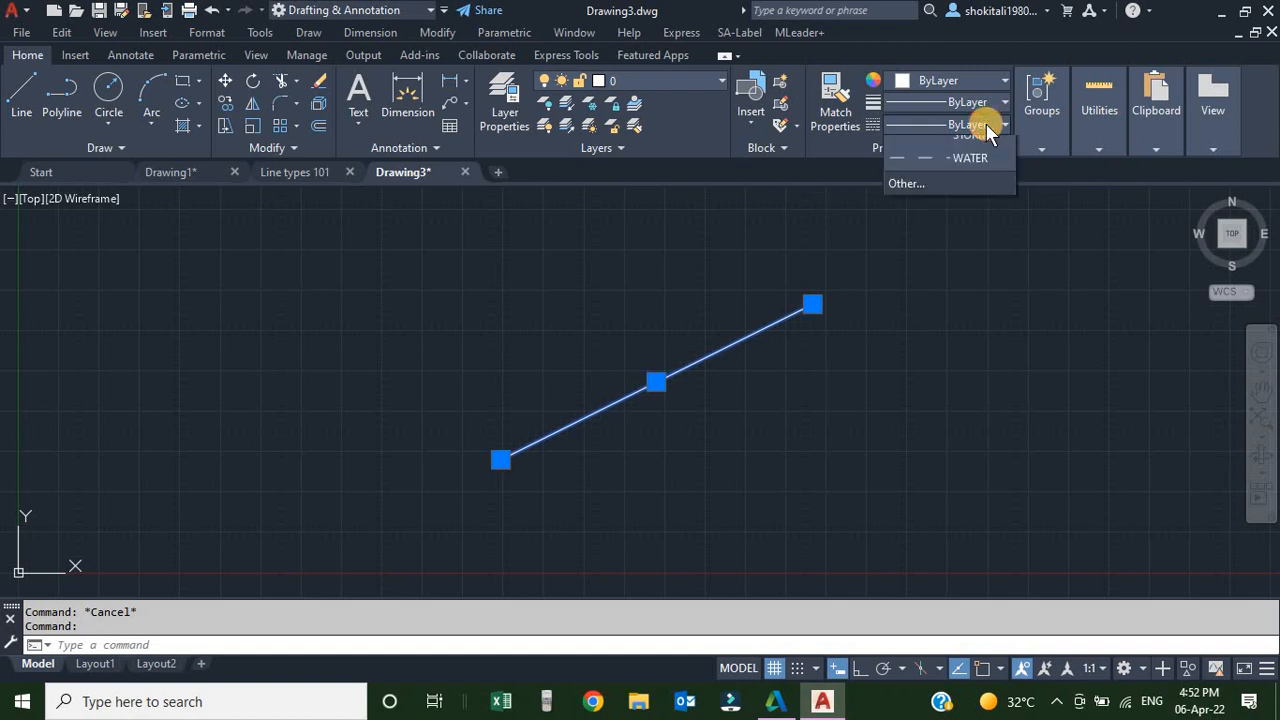
pyautogui.click(969, 264)
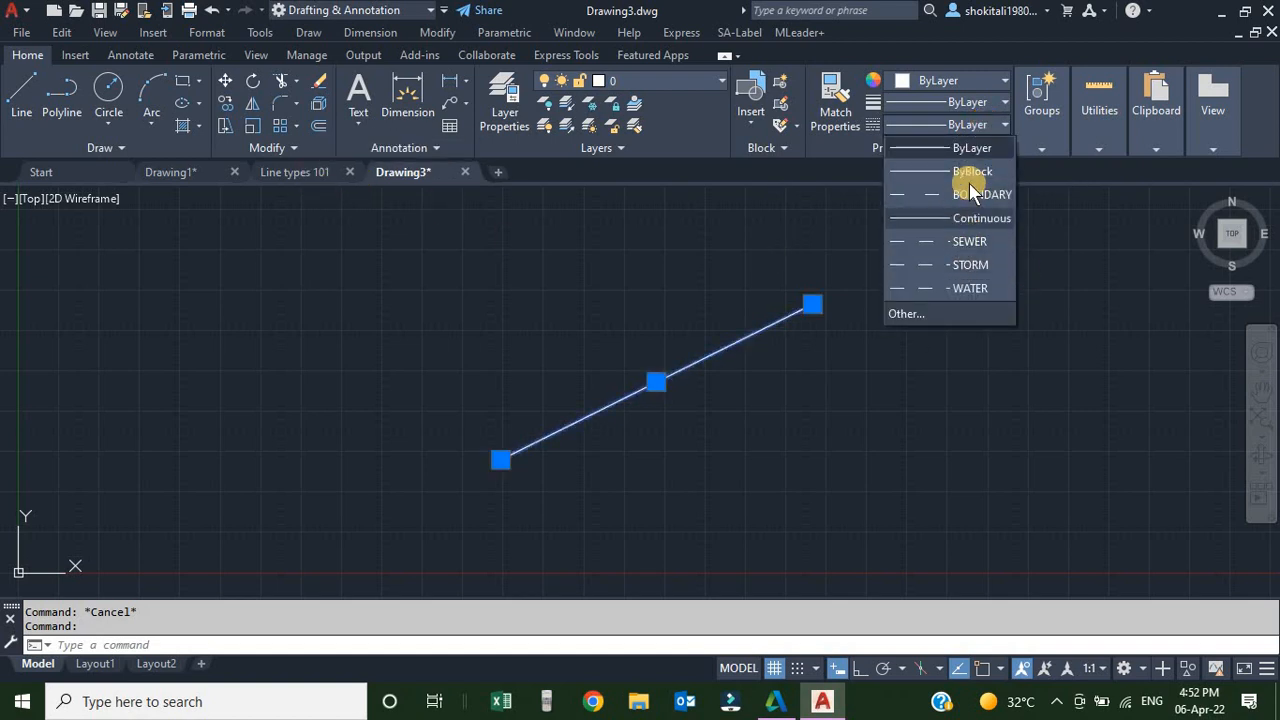
pyautogui.click(938, 244)
pyautogui.scroll(8, 723, 349)
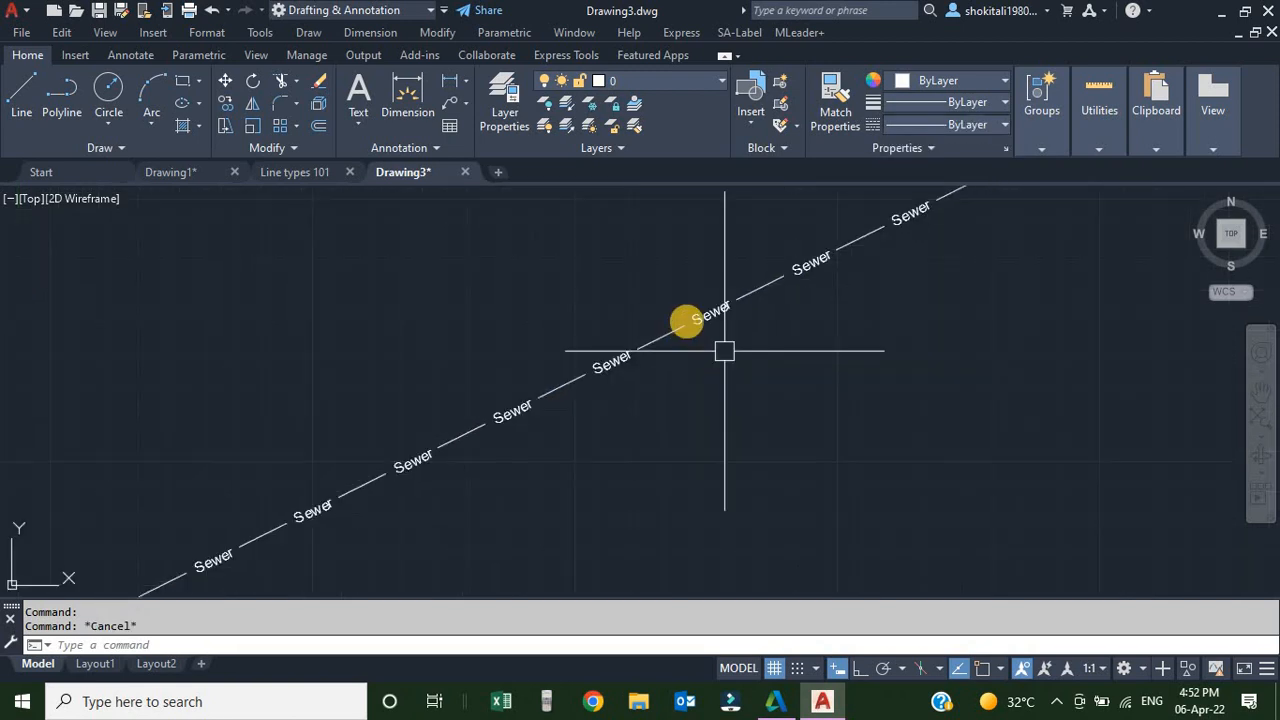
pyautogui.scroll(-6, 711, 357)
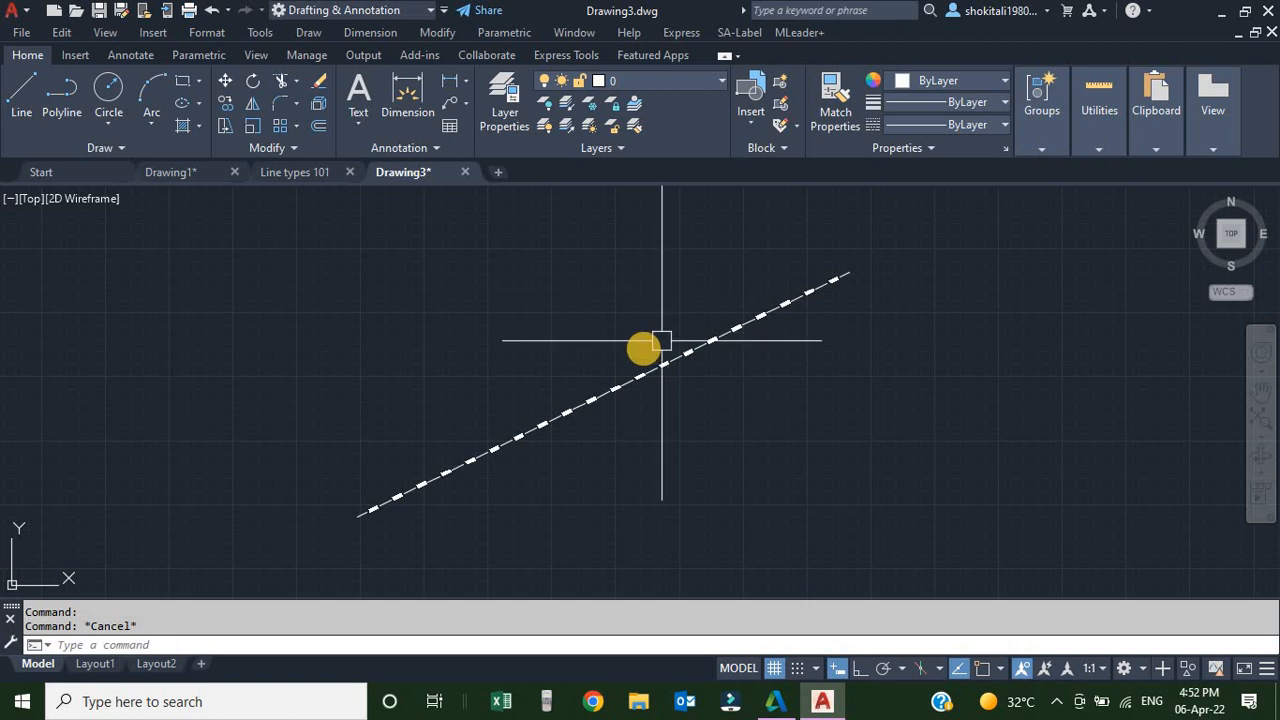
pyautogui.scroll(2, 647, 348)
pyautogui.scroll(-3, 650, 348)
pyautogui.scroll(2, 663, 331)
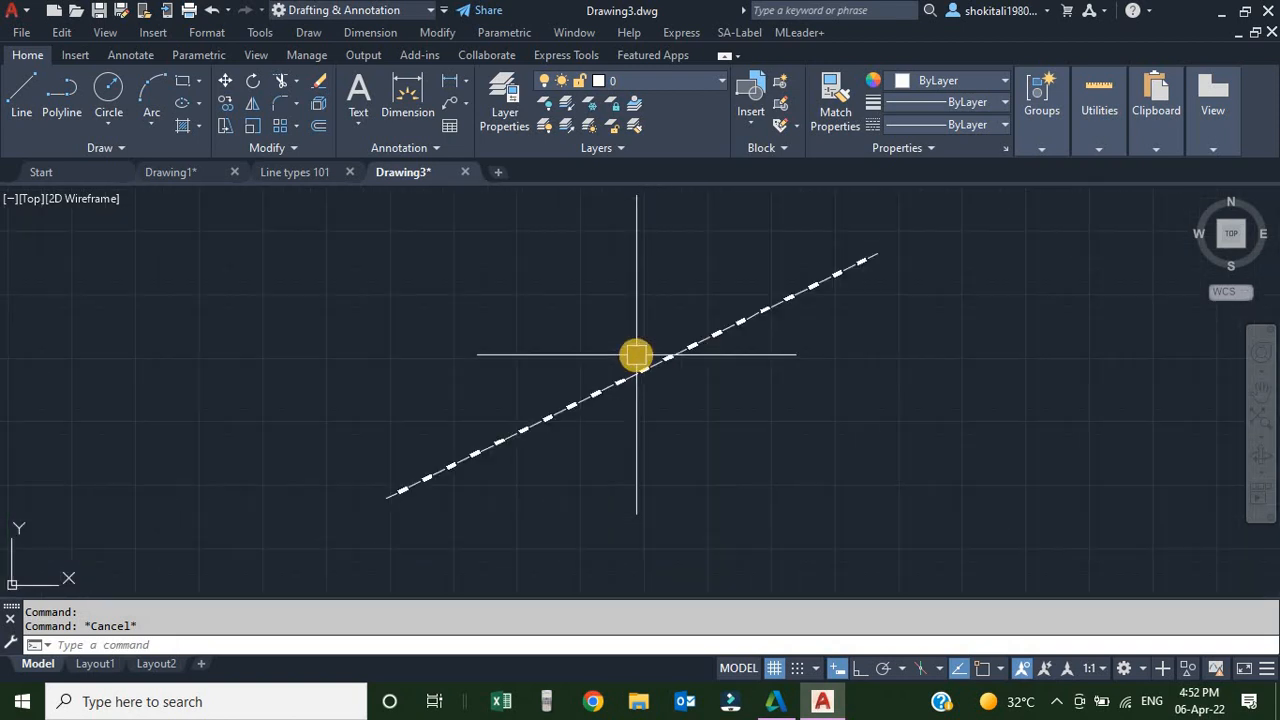
pyautogui.moveTo(647, 352); pyautogui.dragTo(660, 348, button='middle')
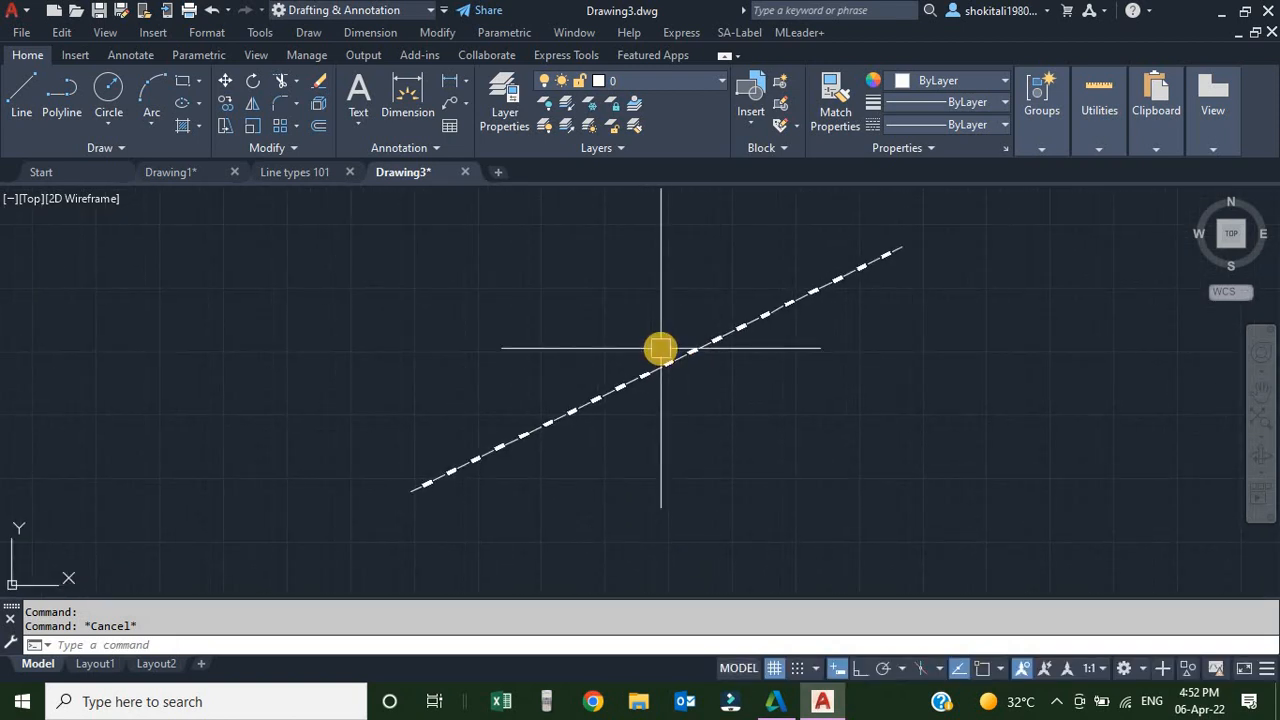